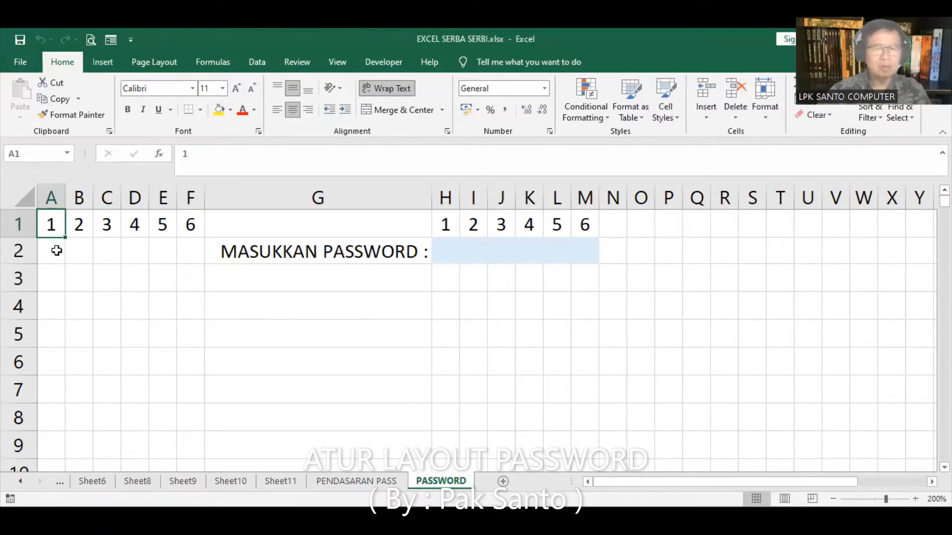
Enter a six-character test password, one character per cell across A2:F2, so H2:M2 show six asterisks
{"action": "left_click", "coordinate": [57, 250]}
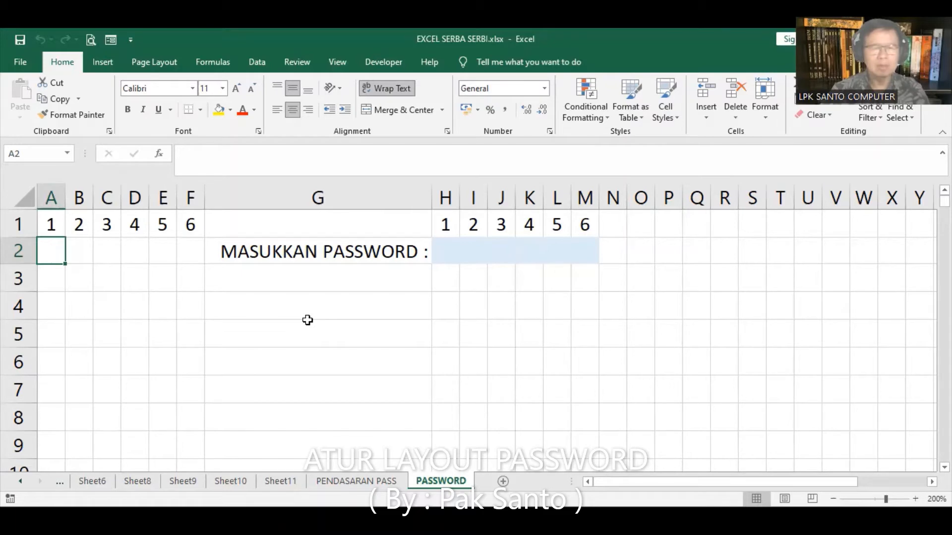
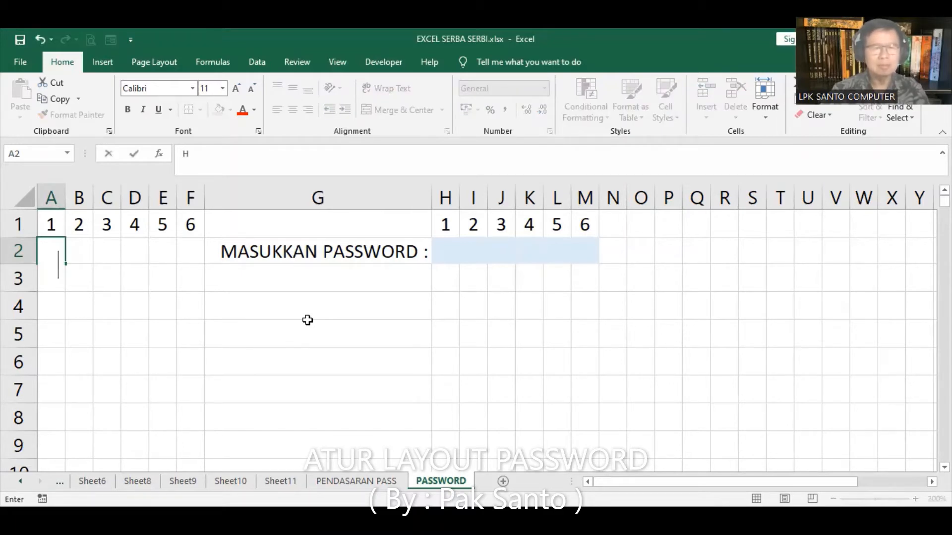
{"action": "key", "text": "Tab"}
{"action": "key", "text": "Tab"}
{"action": "key", "text": "Tab"}
{"action": "key", "text": "Tab"}
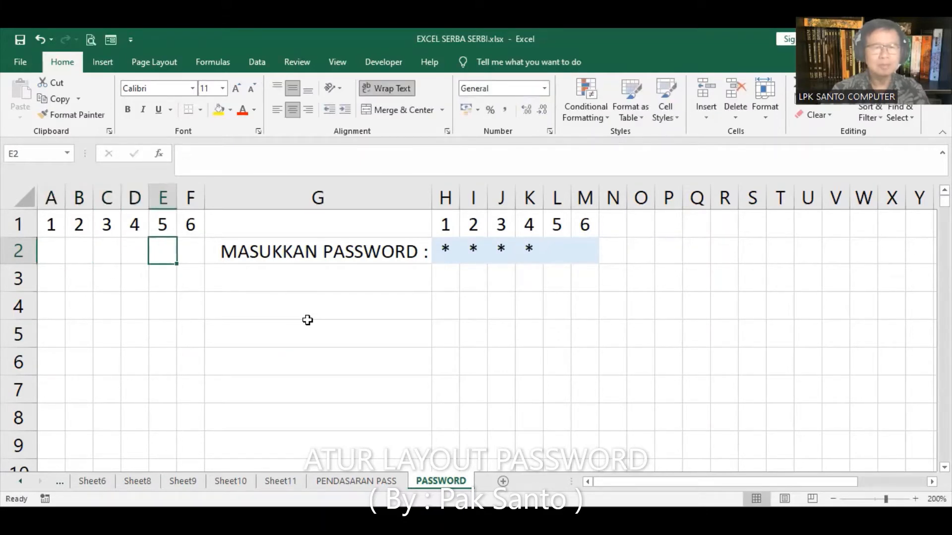
{"action": "key", "text": "Tab"}
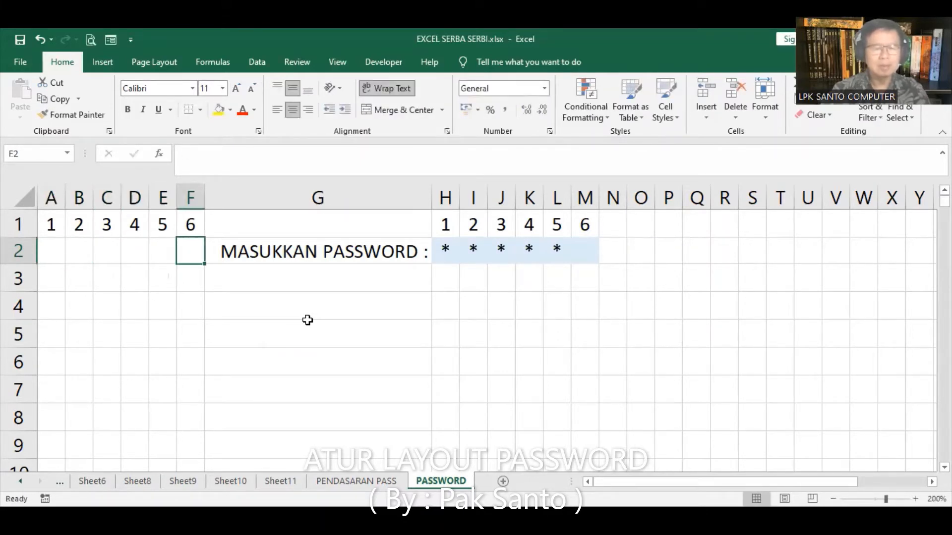
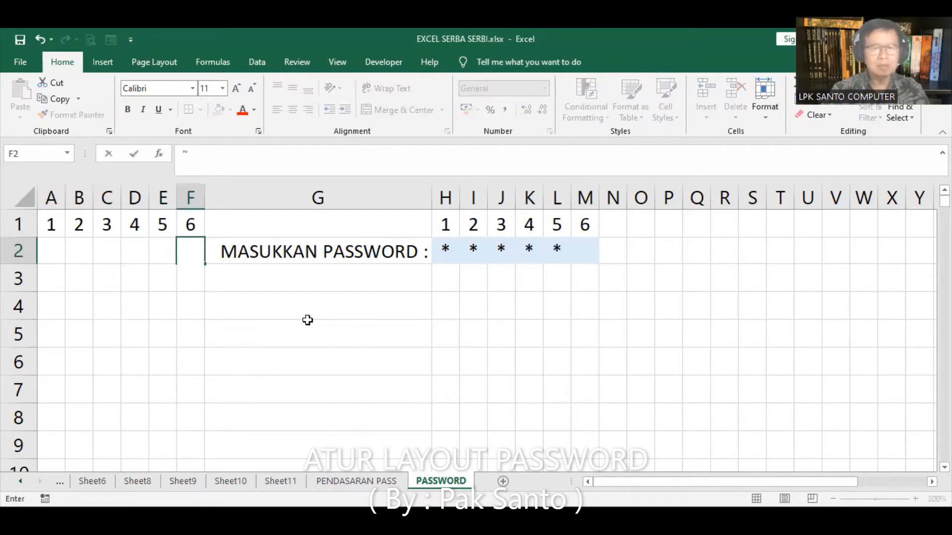
{"action": "key", "text": "Tab"}
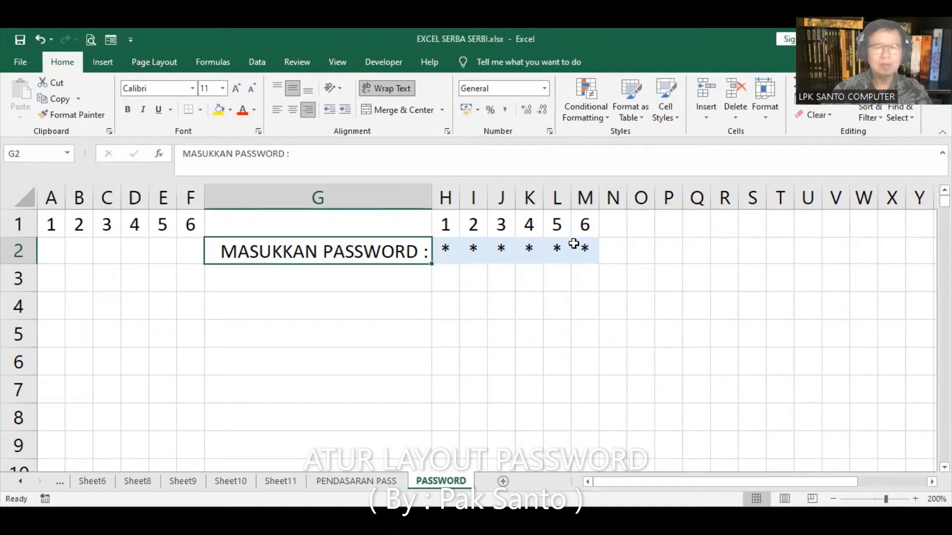
Inspect the IF masking formulas in each cell from H2 to M2, then the whole row
{"action": "left_click", "coordinate": [446, 247]}
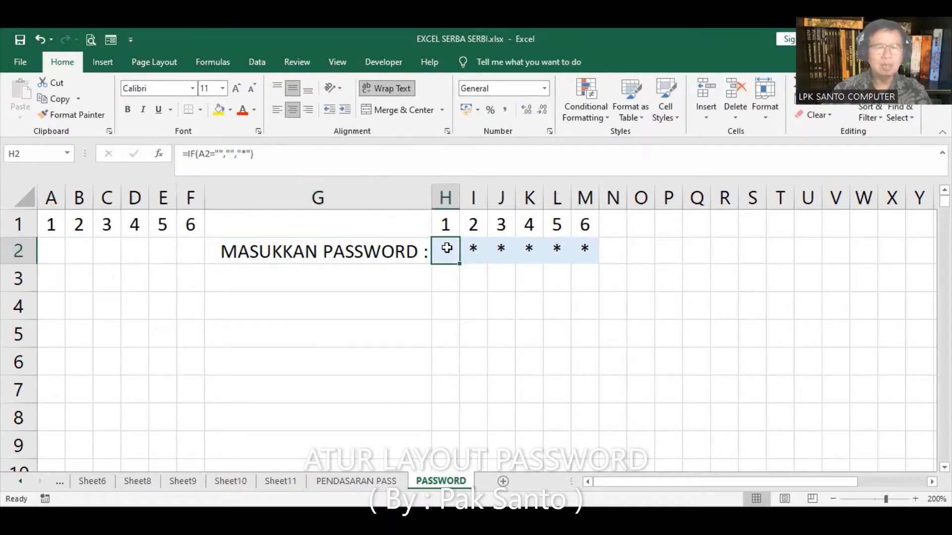
{"action": "left_click", "coordinate": [471, 251]}
{"action": "left_click", "coordinate": [506, 251]}
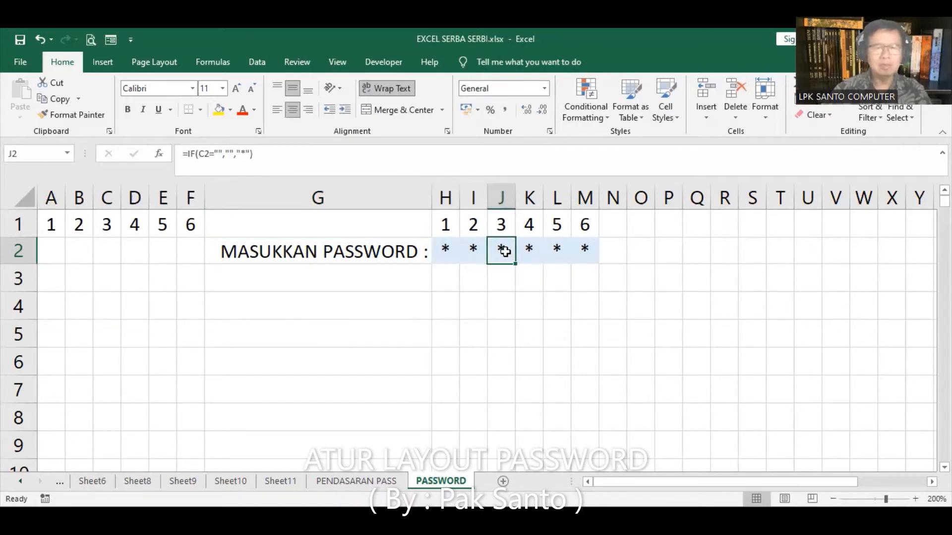
{"action": "left_click", "coordinate": [528, 251]}
{"action": "left_click", "coordinate": [556, 249]}
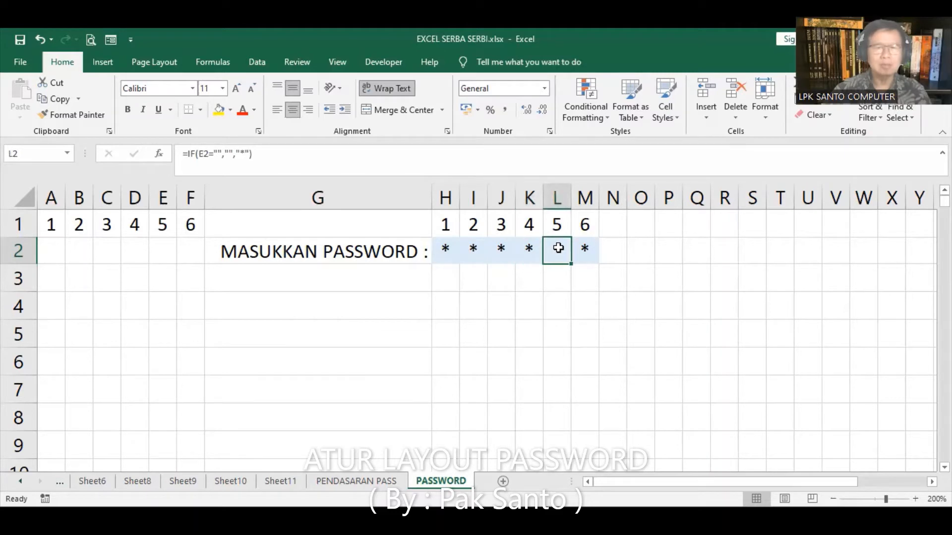
{"action": "left_click", "coordinate": [592, 248]}
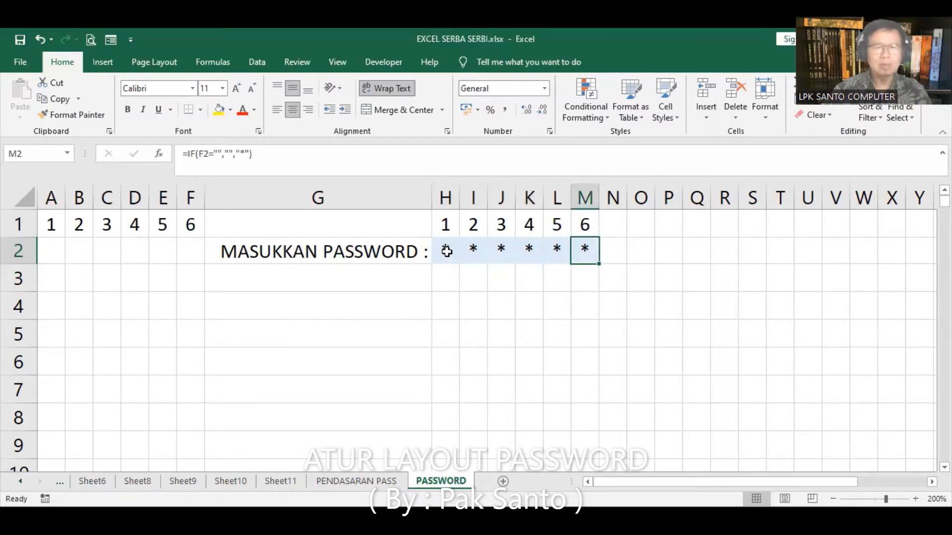
{"action": "left_click_drag", "start_coordinate": [448, 245], "coordinate": [579, 247]}
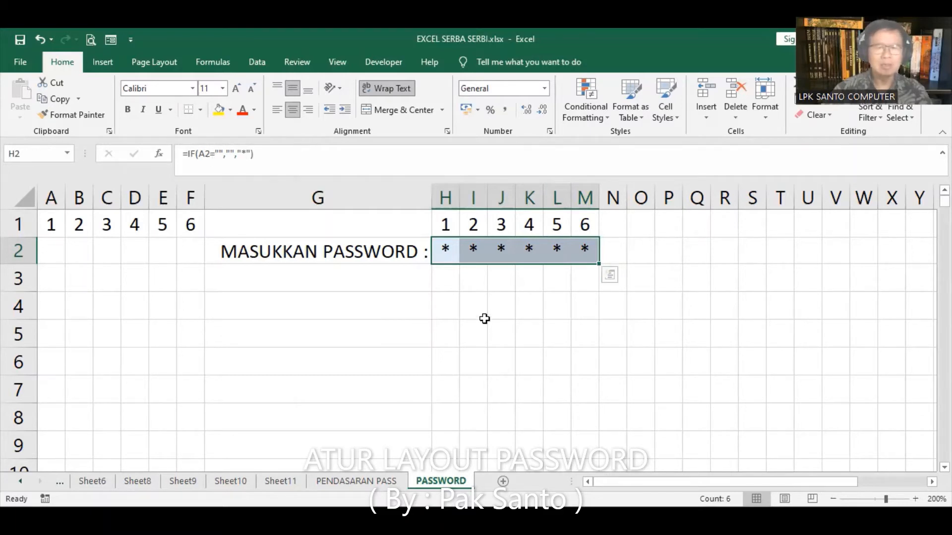
{"action": "left_click", "coordinate": [448, 314]}
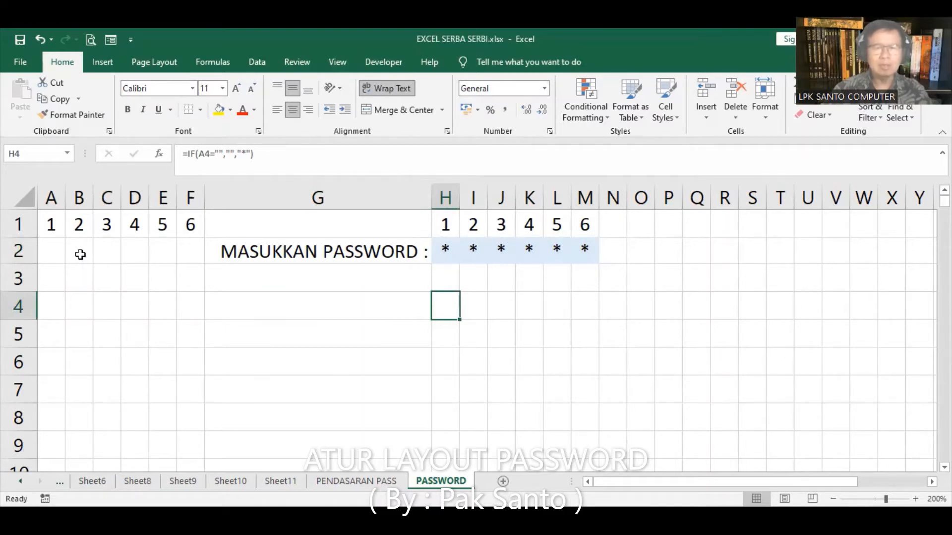
Check the hidden entries in A2 through F2 and show the Name Box list of named ranges
{"action": "left_click", "coordinate": [55, 250]}
{"action": "left_click", "coordinate": [77, 250]}
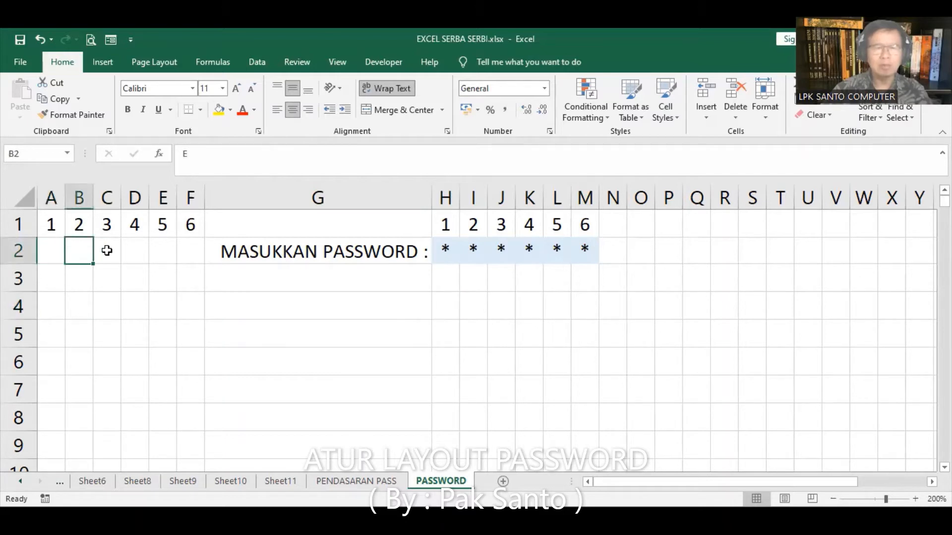
{"action": "left_click", "coordinate": [106, 251]}
{"action": "left_click", "coordinate": [136, 249]}
{"action": "left_click", "coordinate": [165, 248]}
{"action": "left_click", "coordinate": [187, 248]}
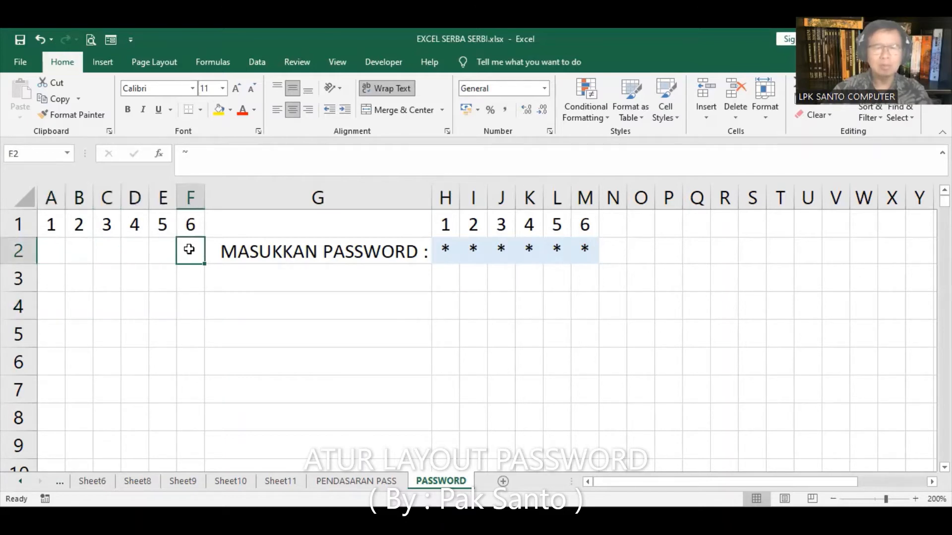
{"action": "left_click", "coordinate": [68, 153]}
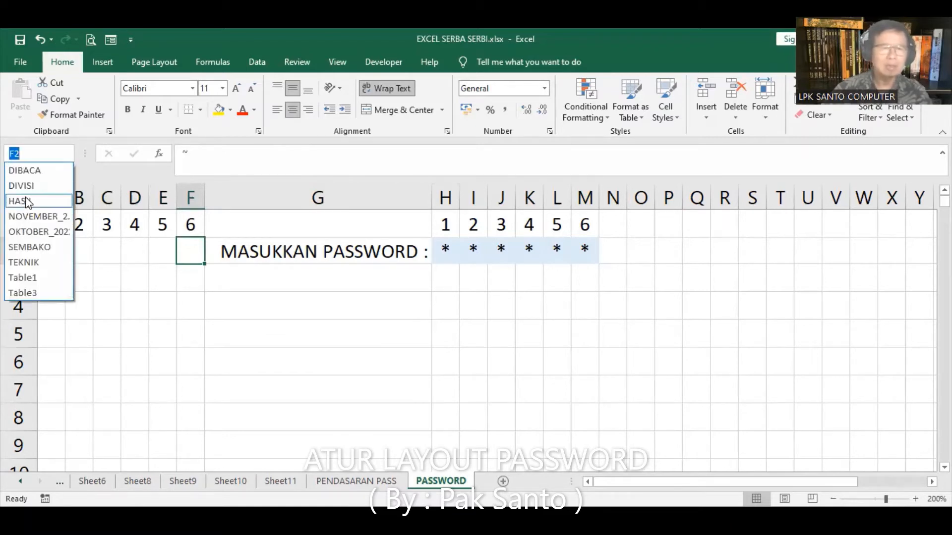
Jump to the HASIL range, delete the combined-password formula in AH2, and return to A1
{"action": "left_click", "coordinate": [22, 200]}
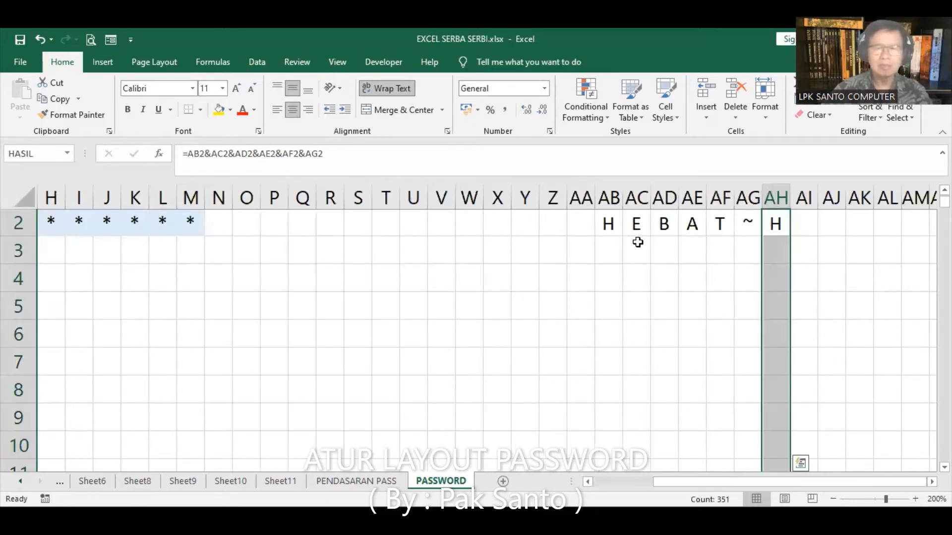
{"action": "left_click", "coordinate": [779, 225]}
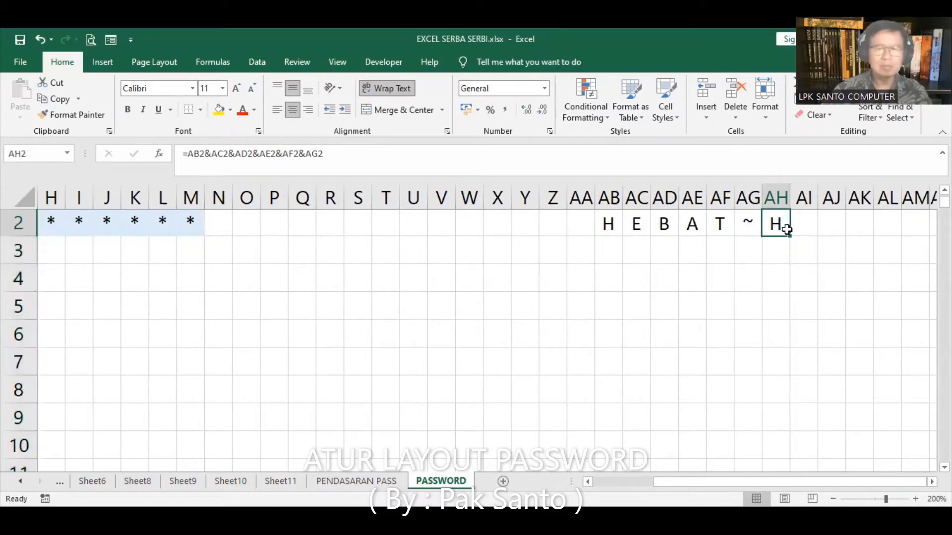
{"action": "key", "text": "Delete"}
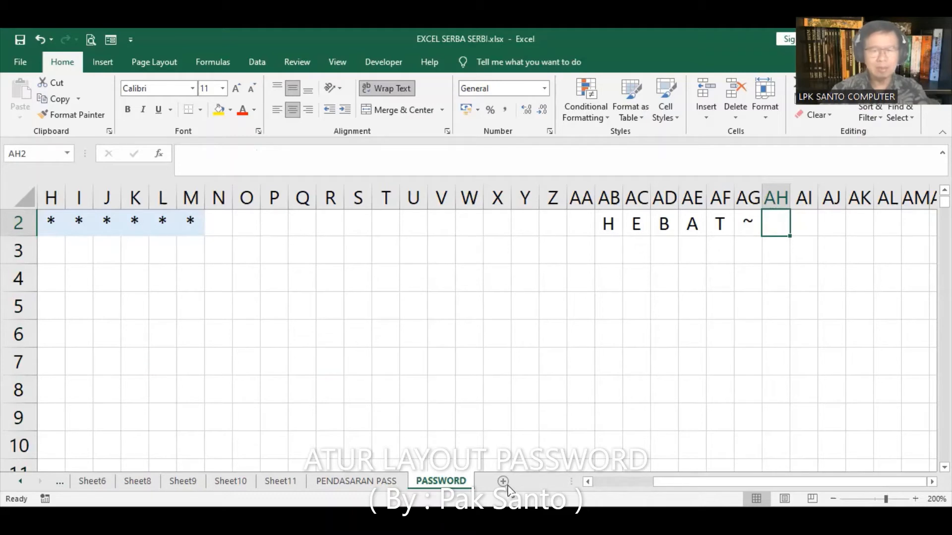
{"action": "left_click", "coordinate": [588, 483]}
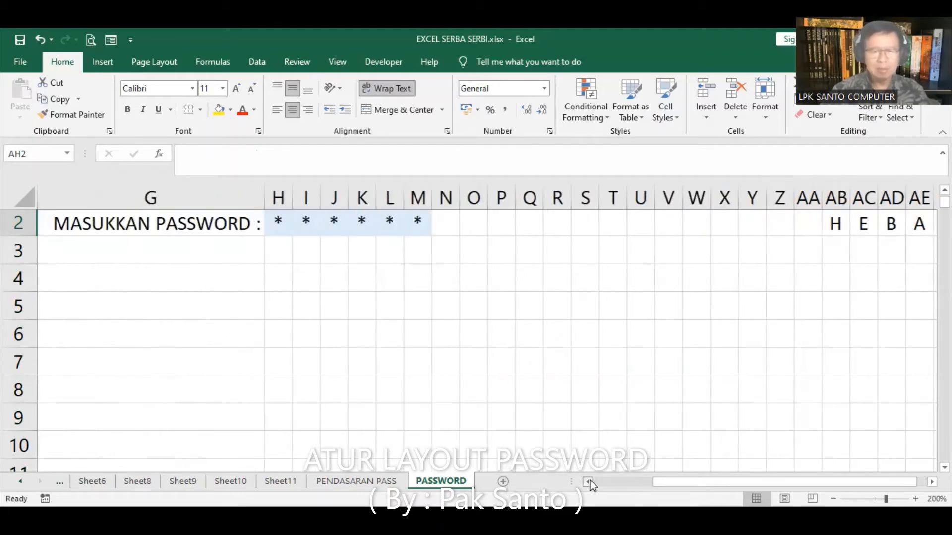
{"action": "left_click", "coordinate": [588, 484]}
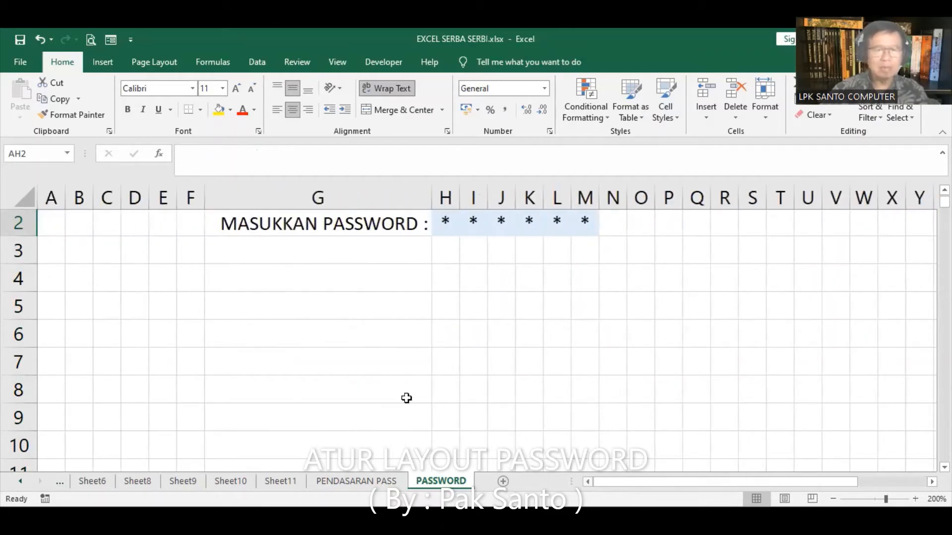
{"action": "scroll", "coordinate": [369, 317], "scroll_direction": "up", "scroll_amount": 1}
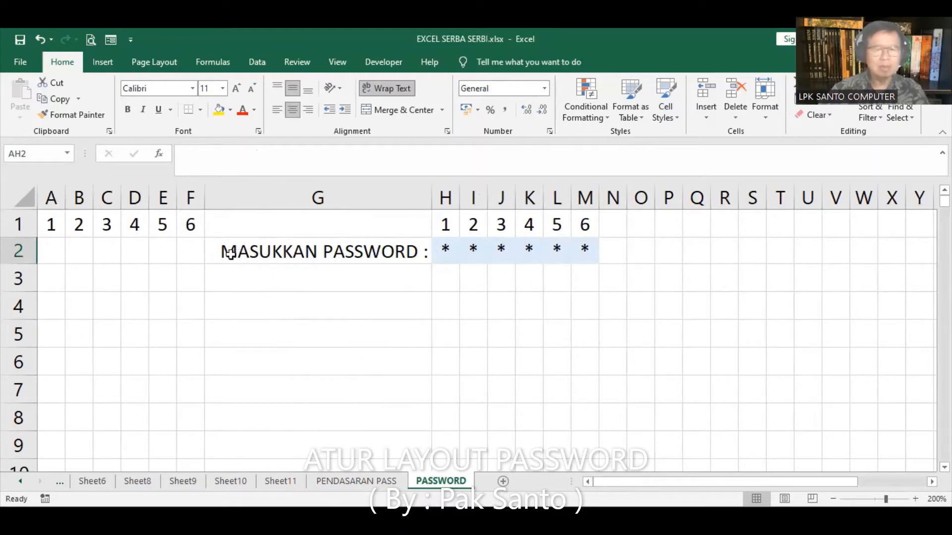
Move the label and masked row G2:M2 down to row 6, ignoring the inconsistent-formula warnings
{"action": "left_click_drag", "start_coordinate": [228, 253], "coordinate": [581, 248]}
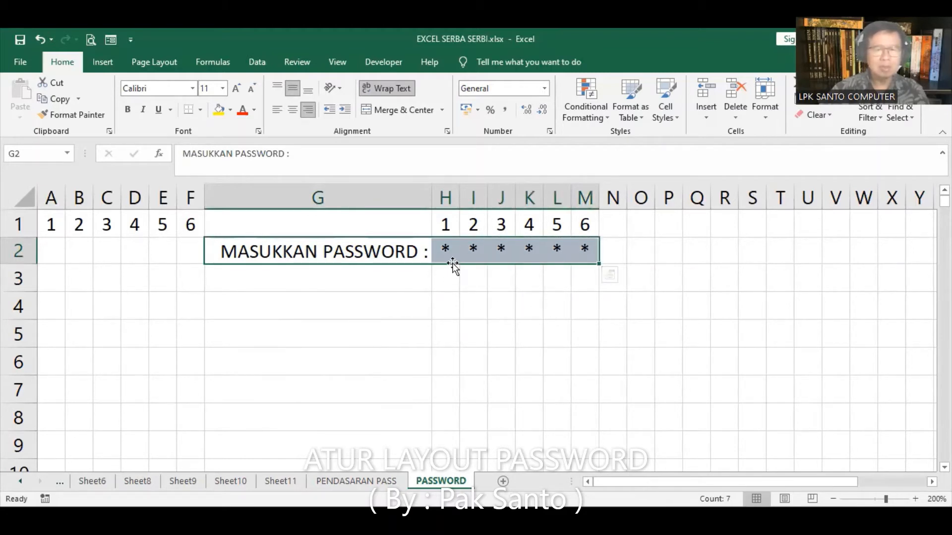
{"action": "left_click_drag", "start_coordinate": [453, 266], "coordinate": [455, 270]}
{"action": "left_click_drag", "start_coordinate": [454, 312], "coordinate": [525, 345]}
{"action": "left_click_drag", "start_coordinate": [441, 355], "coordinate": [588, 361]}
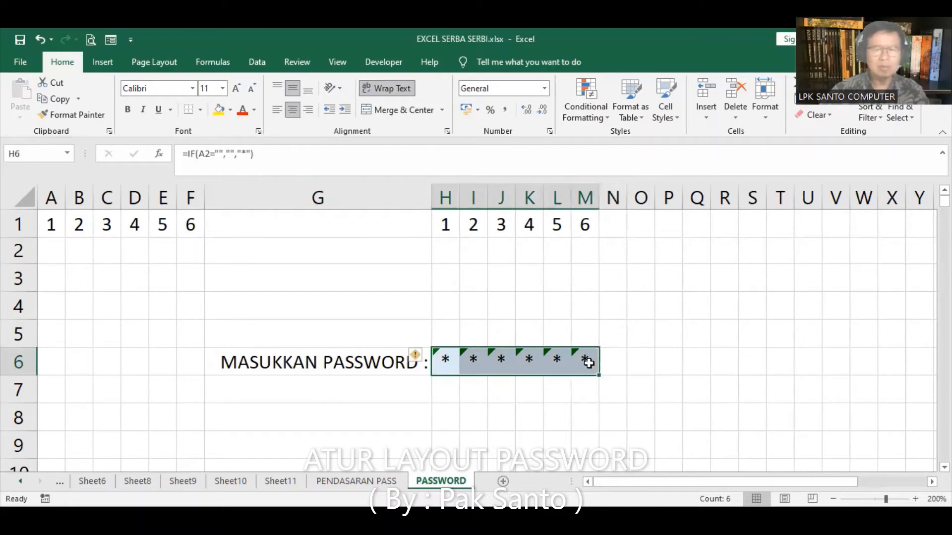
{"action": "left_click", "coordinate": [414, 356]}
{"action": "left_click", "coordinate": [467, 427]}
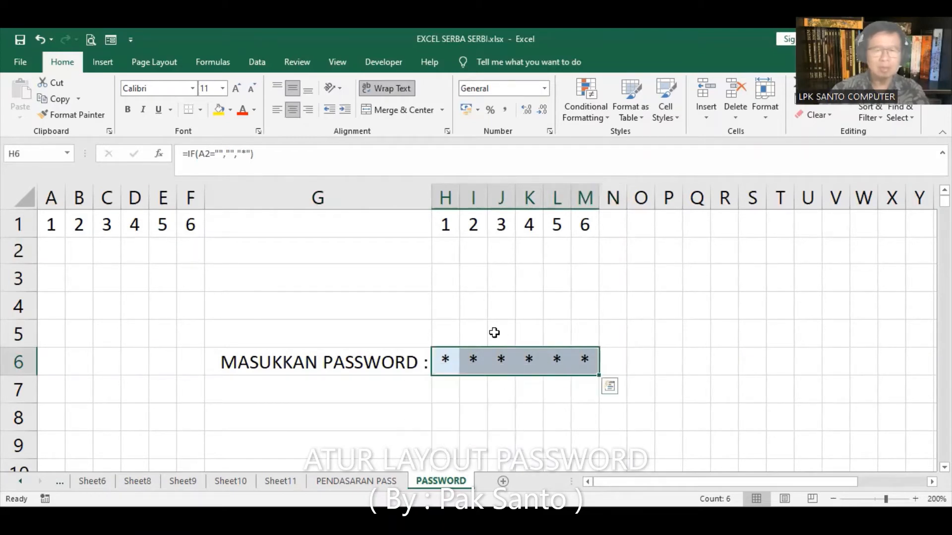
{"action": "left_click", "coordinate": [371, 307]}
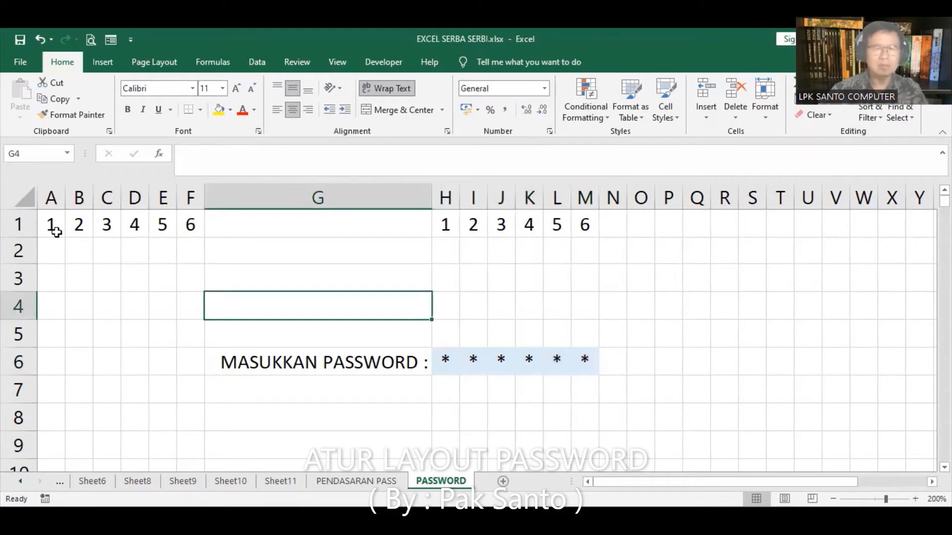
Clear the test password from A2:F2
{"action": "left_click_drag", "start_coordinate": [47, 251], "coordinate": [185, 254]}
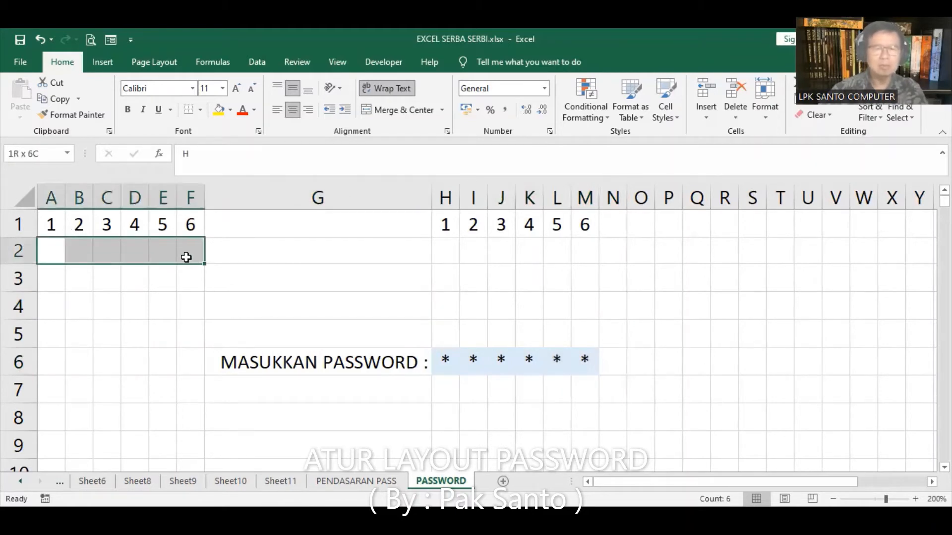
{"action": "key", "text": "Delete"}
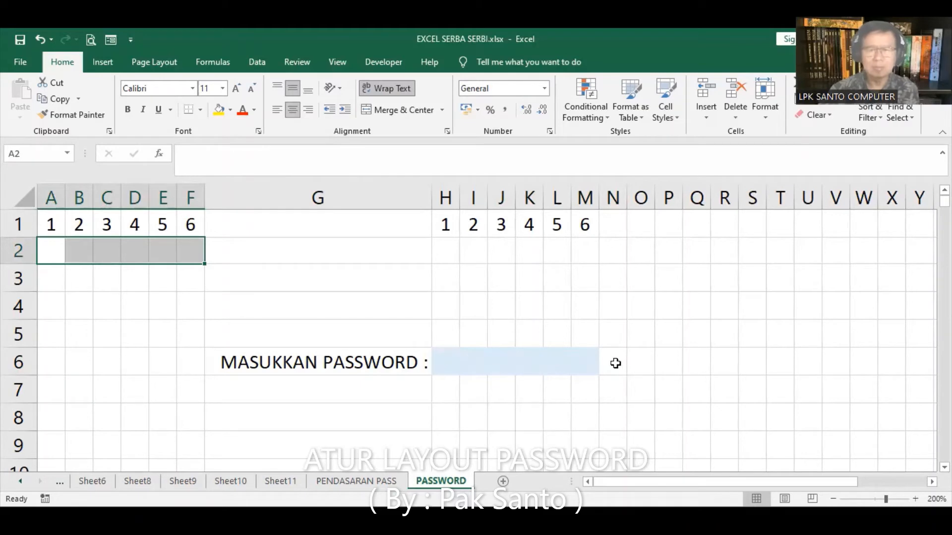
{"action": "left_click", "coordinate": [48, 249]}
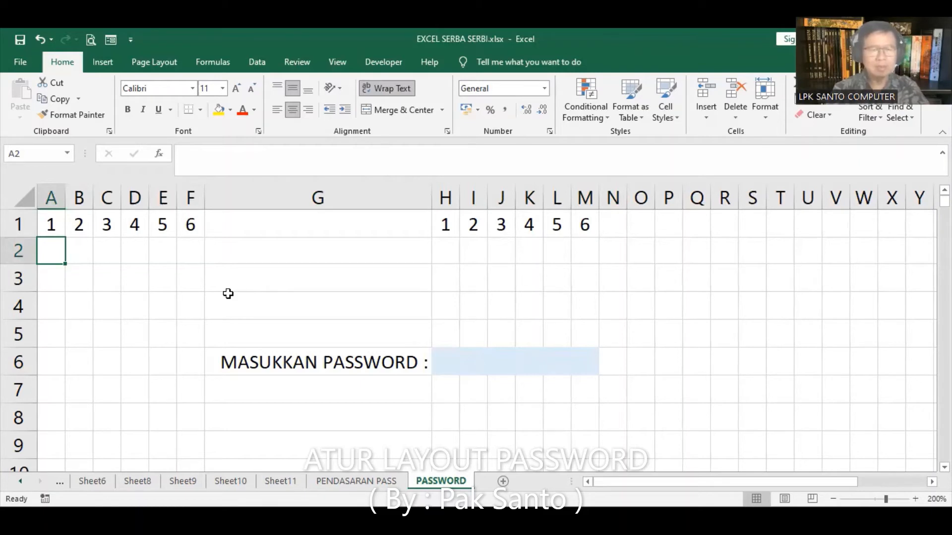
{"action": "type", "text": "A"}
{"action": "key", "text": "Tab"}
{"action": "type", "text": "B"}
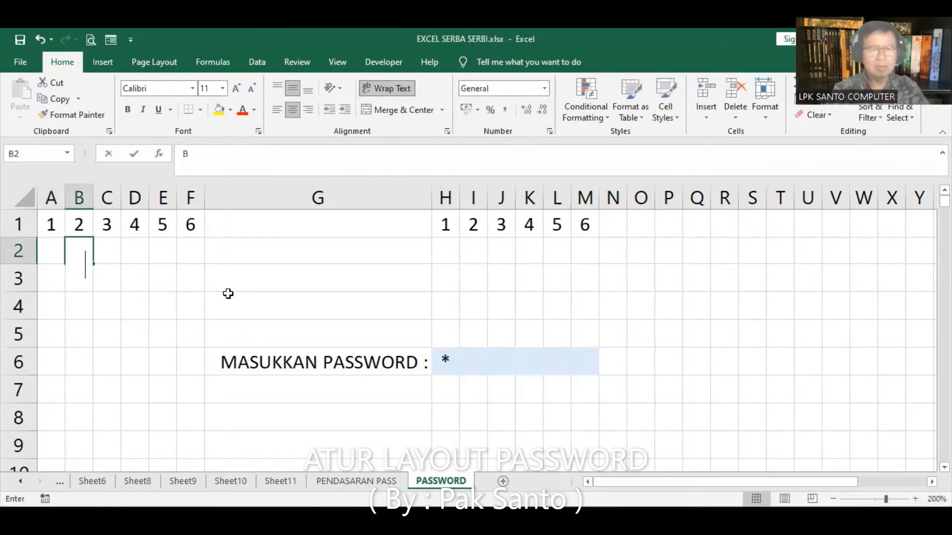
{"action": "key", "text": "Tab"}
{"action": "type", "text": "C"}
{"action": "key", "text": "Tab"}
{"action": "type", "text": "D"}
{"action": "key", "text": "Tab"}
{"action": "type", "text": "E"}
{"action": "key", "text": "Tab"}
{"action": "type", "text": "F"}
{"action": "key", "text": "Tab"}
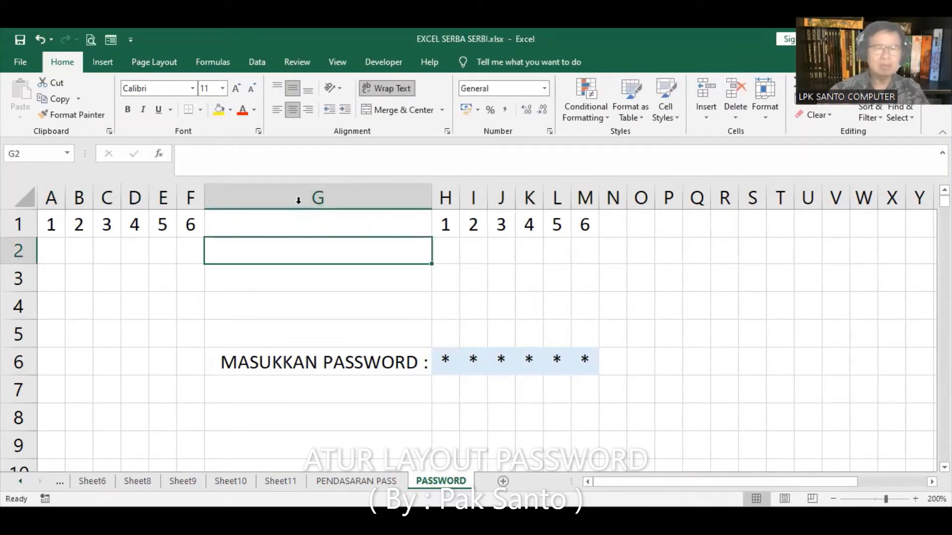
{"action": "left_click", "coordinate": [68, 154]}
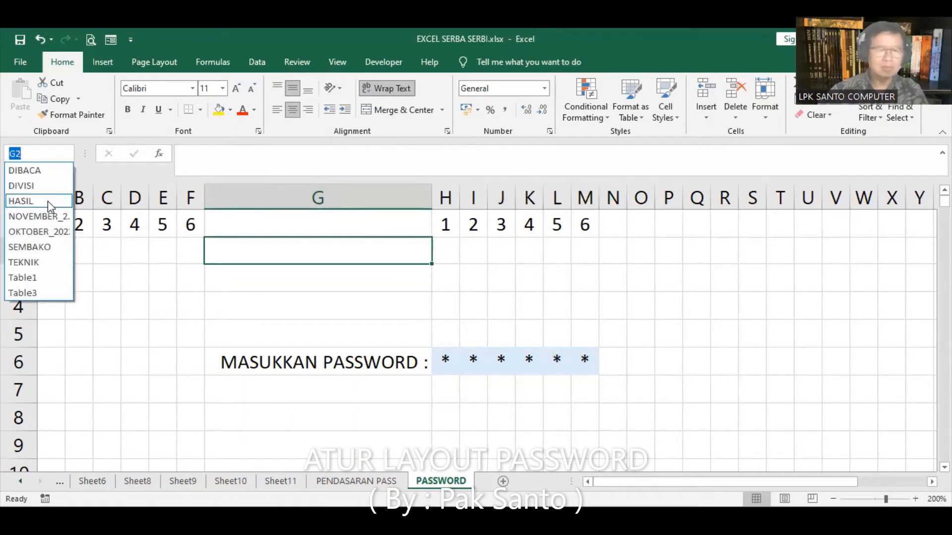
{"action": "left_click", "coordinate": [47, 201]}
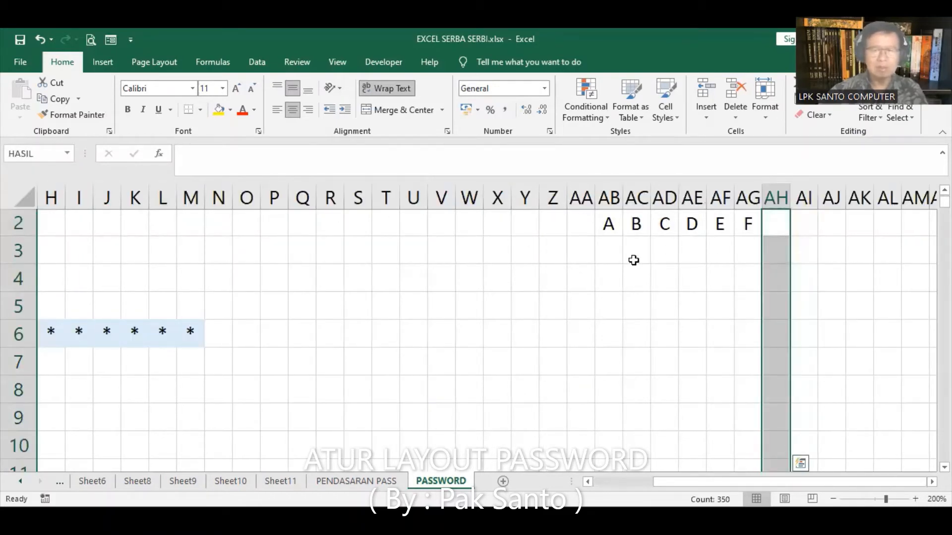
{"action": "left_click", "coordinate": [319, 305]}
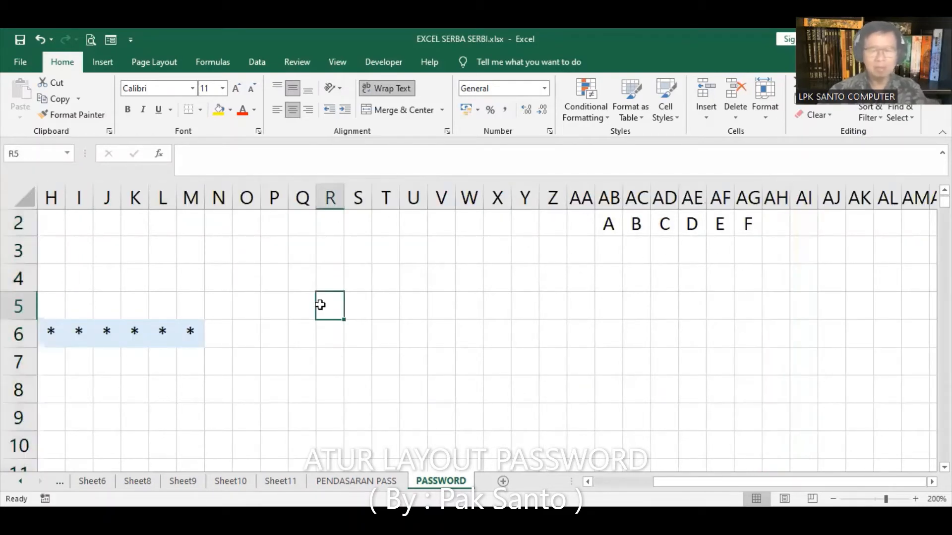
{"action": "key", "text": "ctrl+Home"}
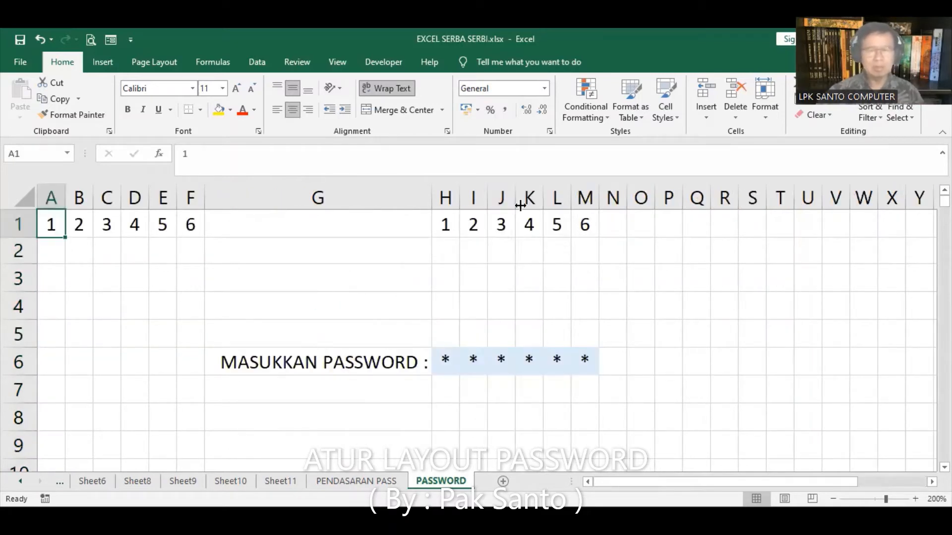
Delete the helper digits 1–6 from H1:N1 and A1:F1, then select A2:F2
{"action": "left_click_drag", "start_coordinate": [443, 223], "coordinate": [600, 222]}
{"action": "key", "text": "Delete"}
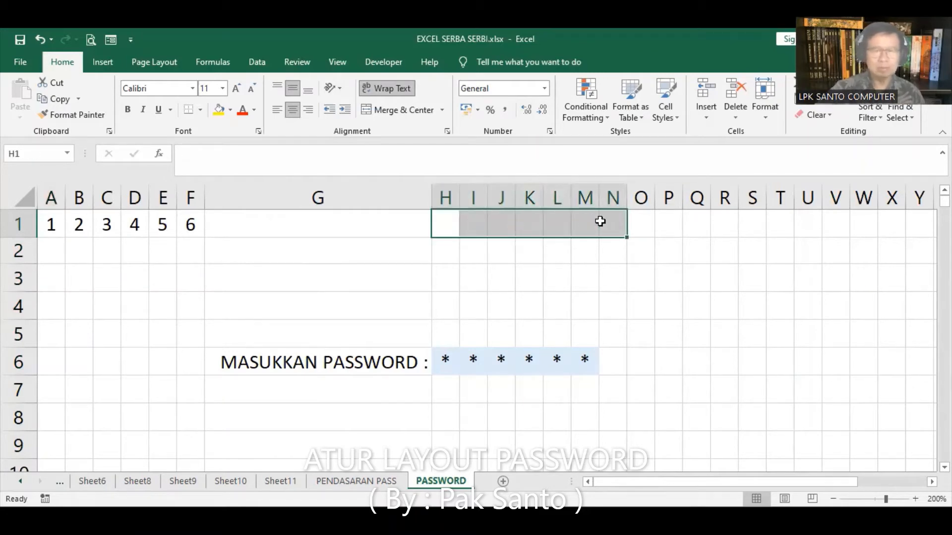
{"action": "left_click_drag", "start_coordinate": [49, 224], "coordinate": [192, 222]}
{"action": "key", "text": "Delete"}
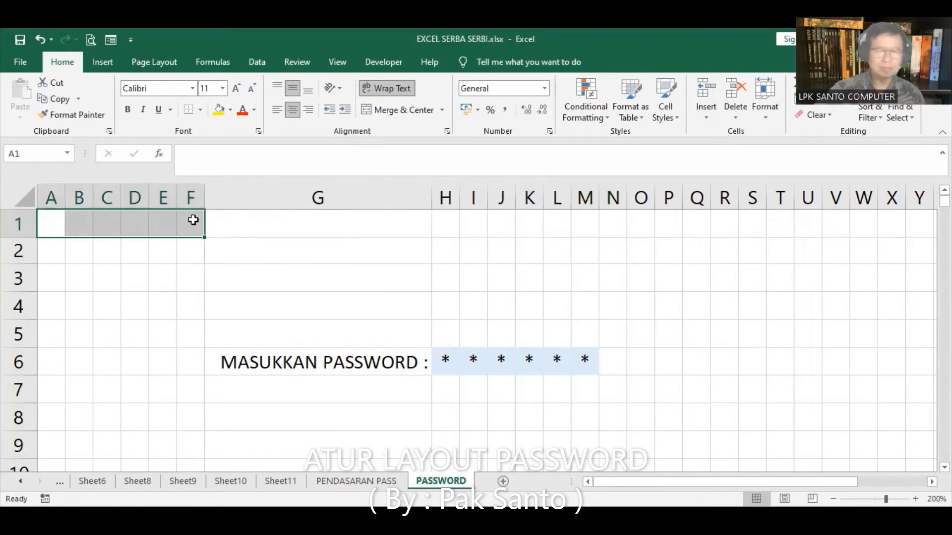
{"action": "left_click_drag", "start_coordinate": [48, 255], "coordinate": [188, 256]}
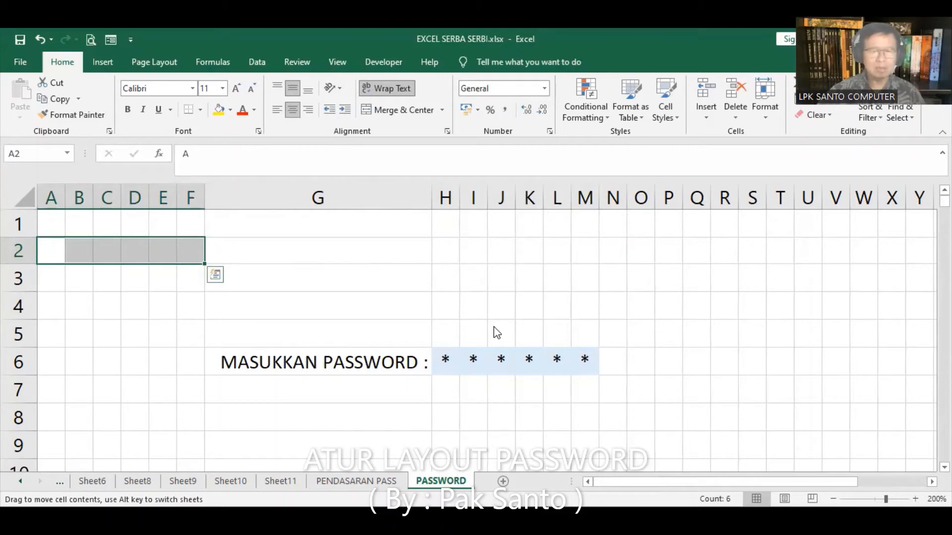
Move the A2:F2 block onto H5:M5, replacing the existing data, and clear its contents
{"action": "left_click_drag", "start_coordinate": [497, 333], "coordinate": [475, 322]}
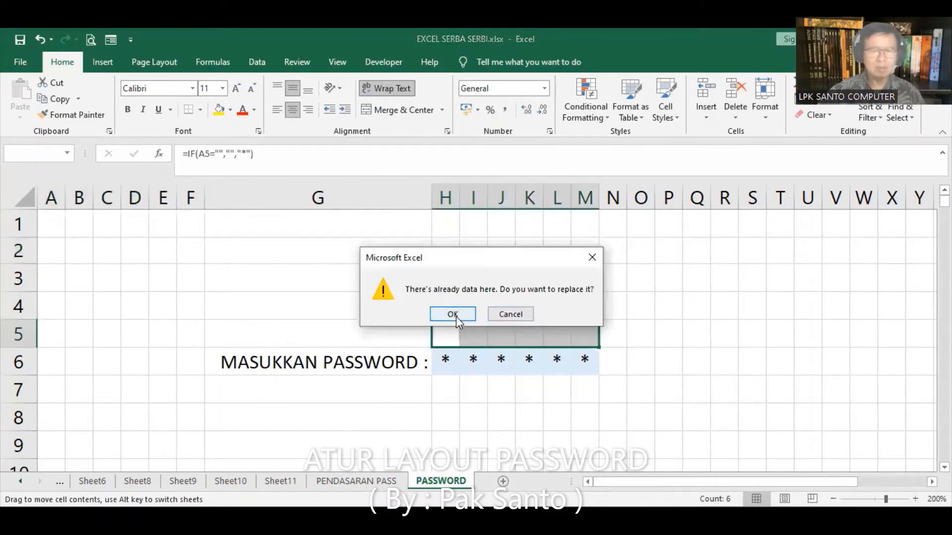
{"action": "left_click", "coordinate": [453, 314]}
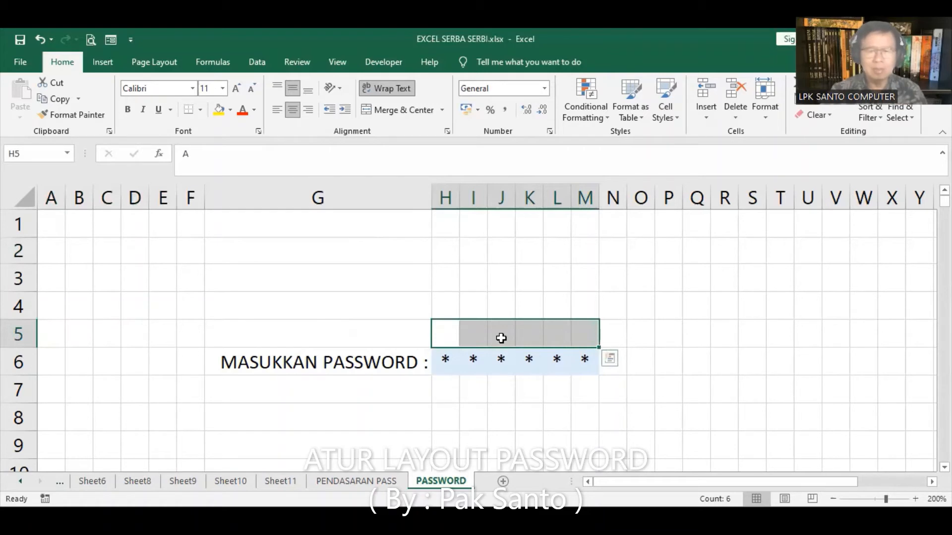
{"action": "key", "text": "Delete"}
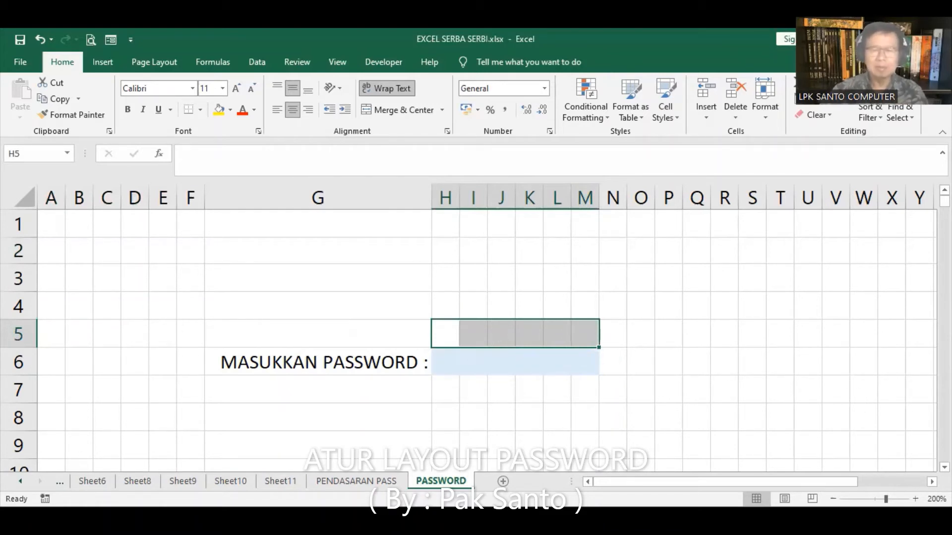
{"action": "scroll", "coordinate": [476, 337], "scroll_direction": "down", "scroll_amount": 1}
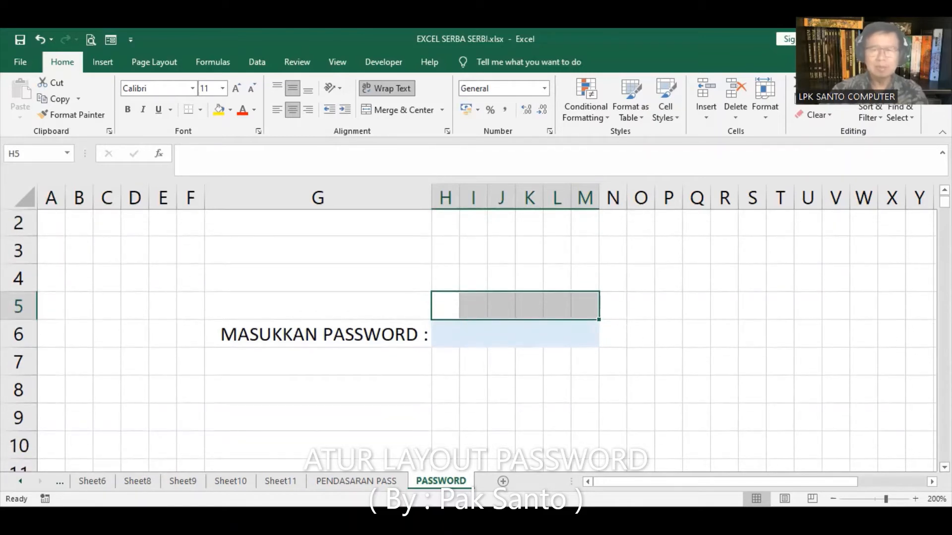
{"action": "scroll", "coordinate": [893, 238], "scroll_direction": "up", "scroll_amount": 1}
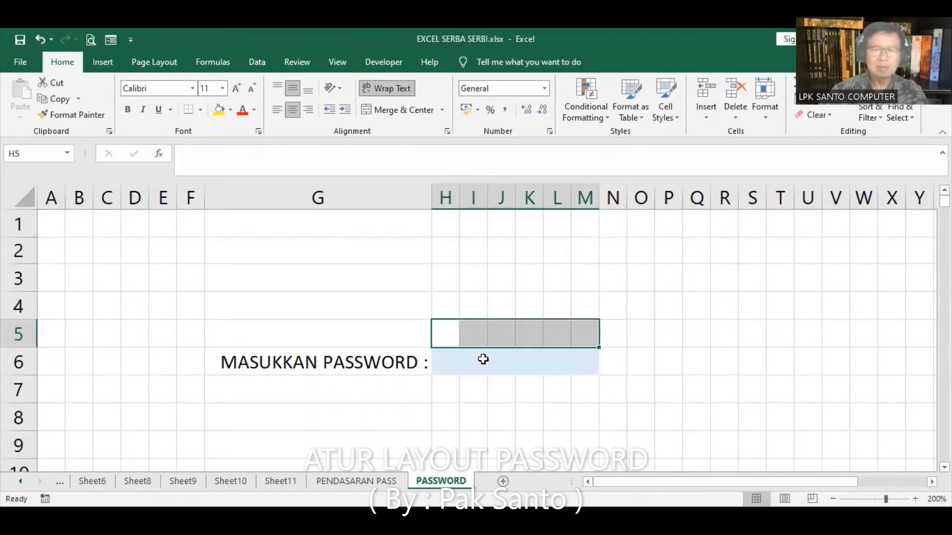
Check each cell from H5 to M5 to confirm it is empty, ending on H5
{"action": "left_click", "coordinate": [445, 337]}
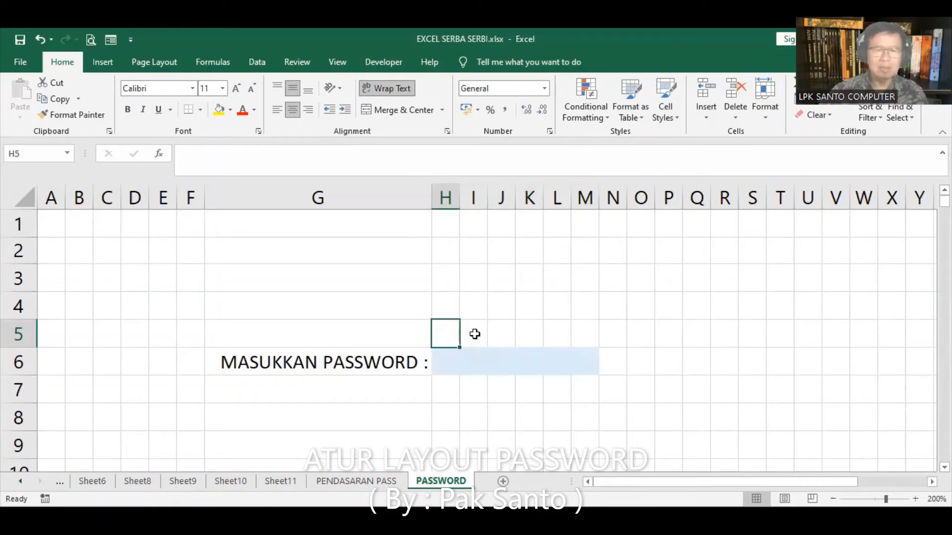
{"action": "left_click", "coordinate": [475, 334]}
{"action": "left_click", "coordinate": [506, 331]}
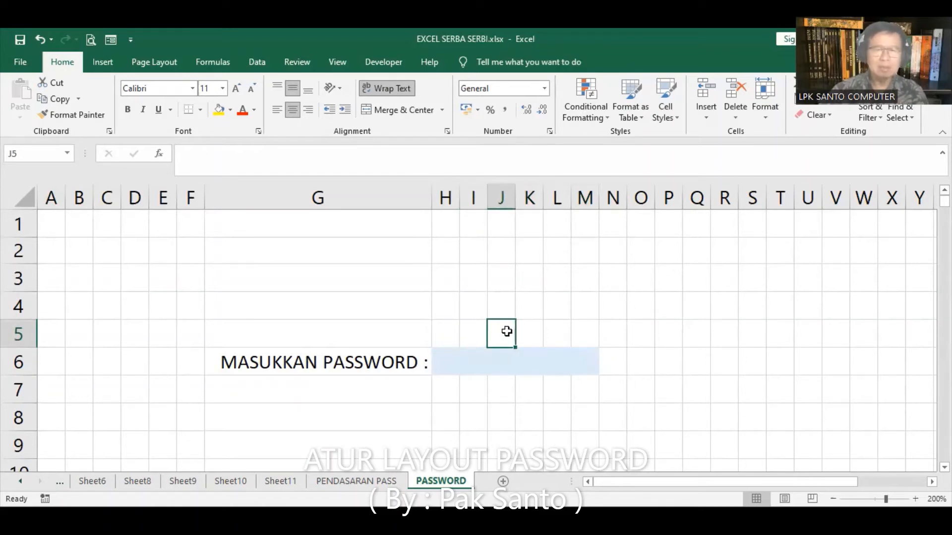
{"action": "left_click", "coordinate": [529, 330]}
{"action": "left_click", "coordinate": [554, 329]}
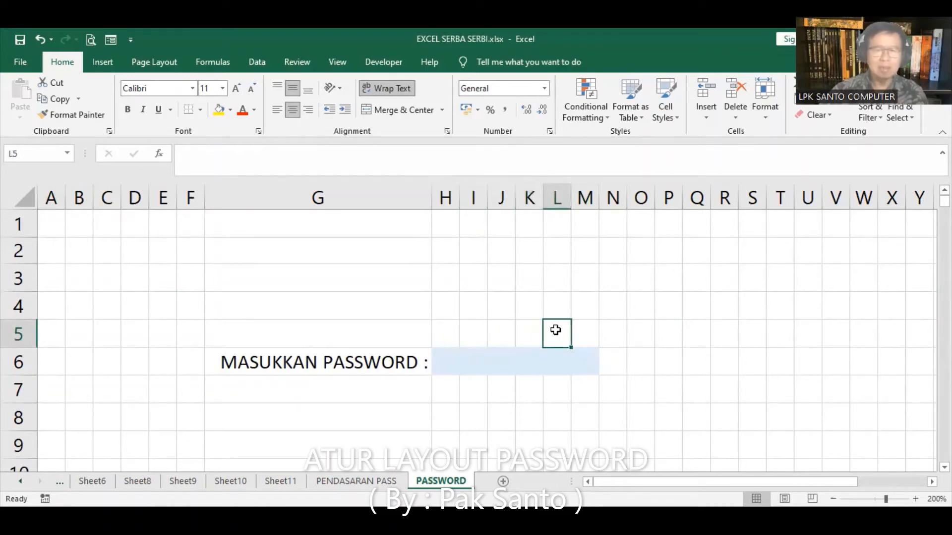
{"action": "left_click", "coordinate": [582, 329]}
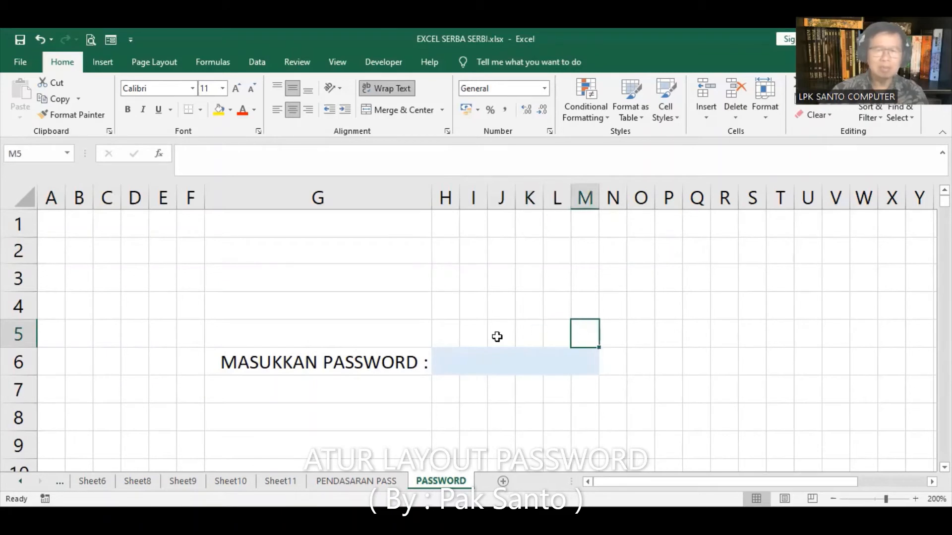
{"action": "left_click", "coordinate": [445, 336]}
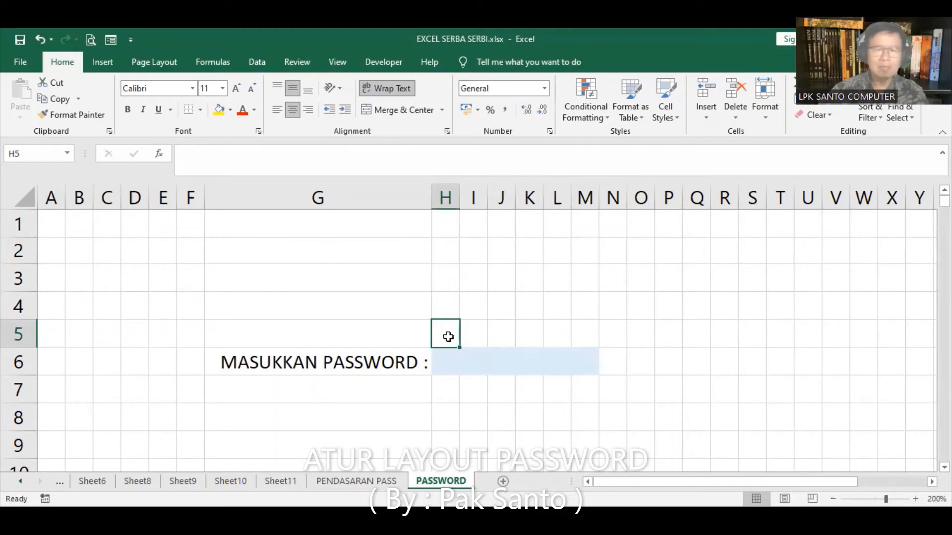
{"action": "left_click", "coordinate": [449, 366]}
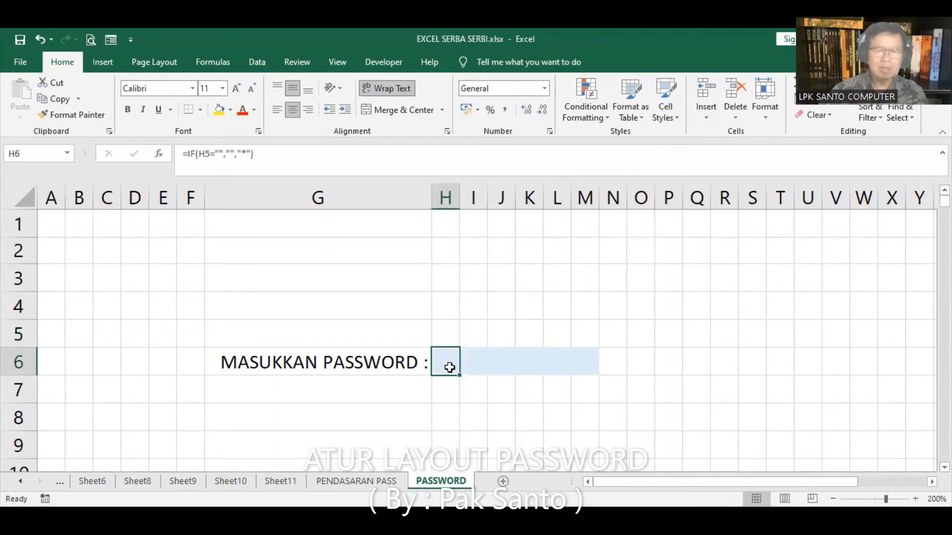
{"action": "left_click", "coordinate": [472, 333]}
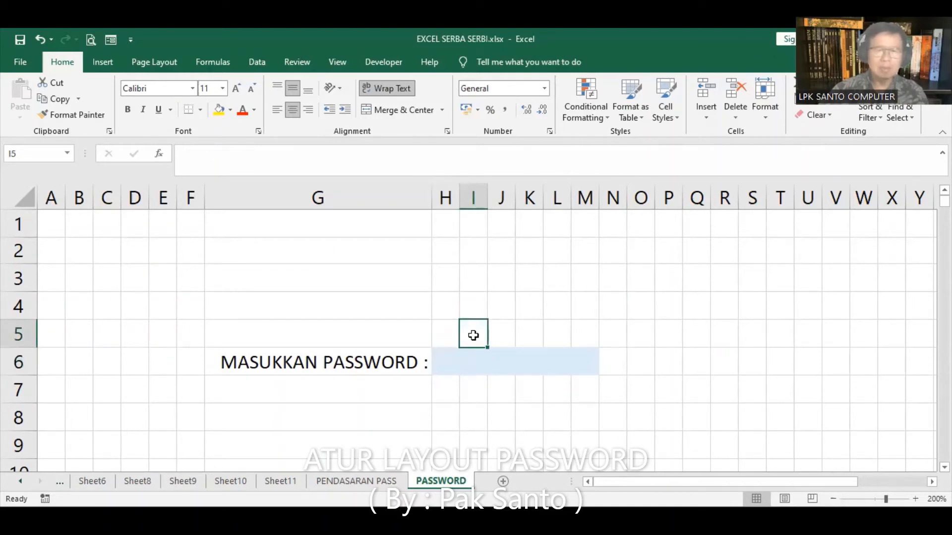
{"action": "left_click", "coordinate": [476, 361]}
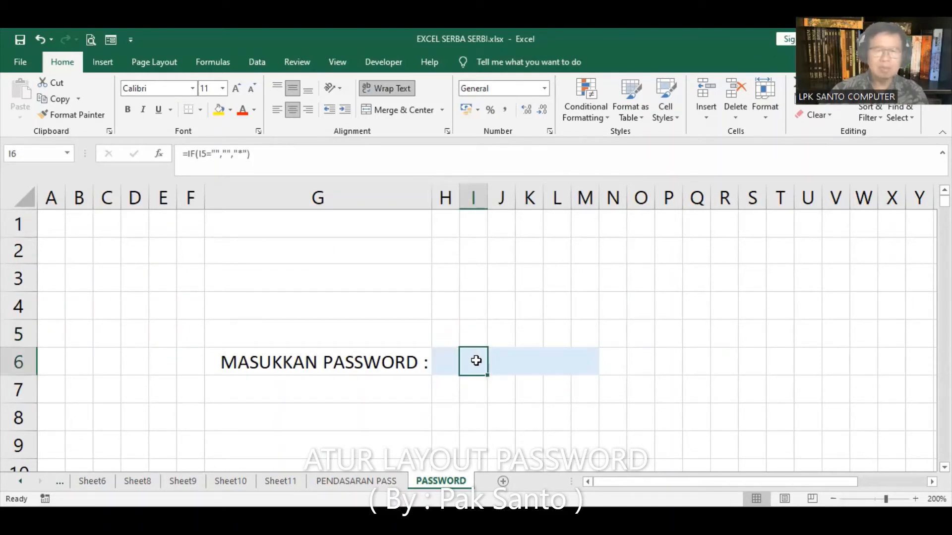
{"action": "left_click", "coordinate": [497, 332]}
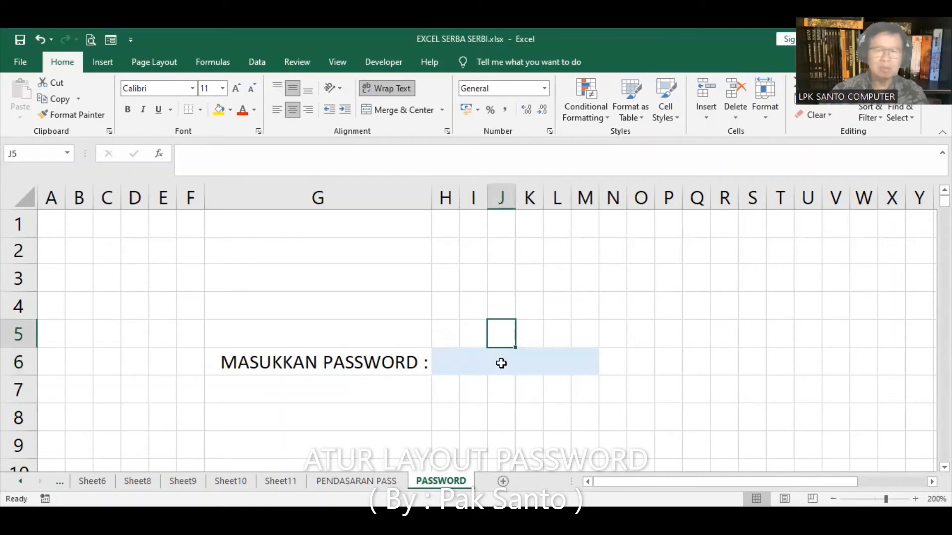
{"action": "left_click", "coordinate": [501, 364]}
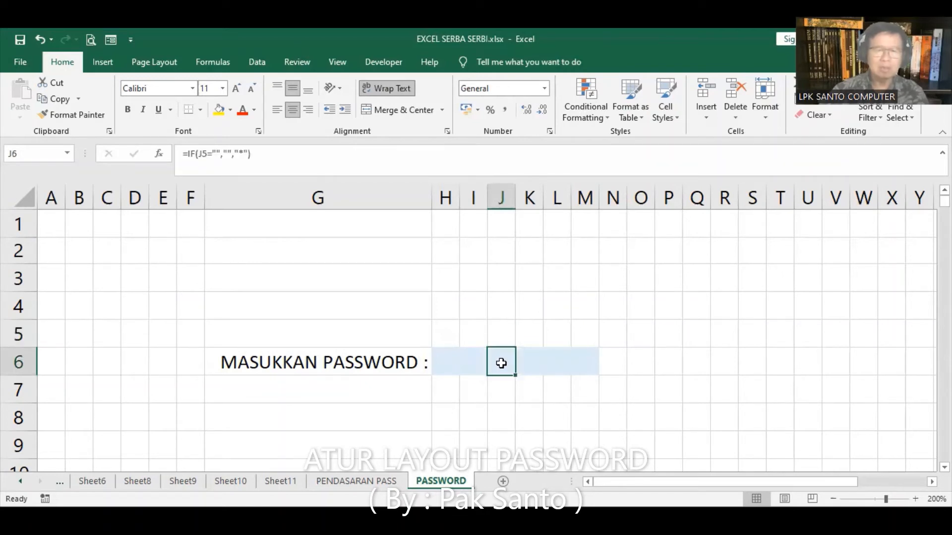
{"action": "left_click", "coordinate": [529, 336]}
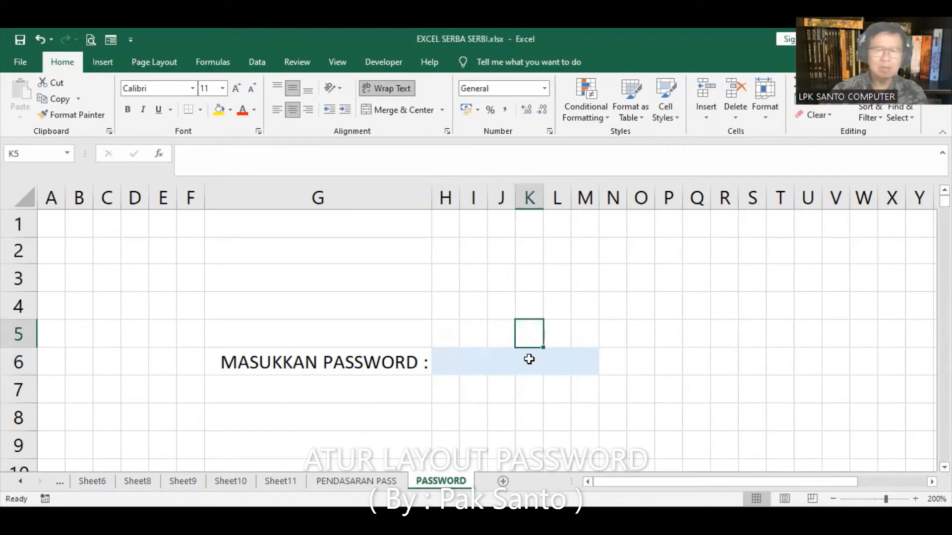
{"action": "left_click", "coordinate": [529, 359]}
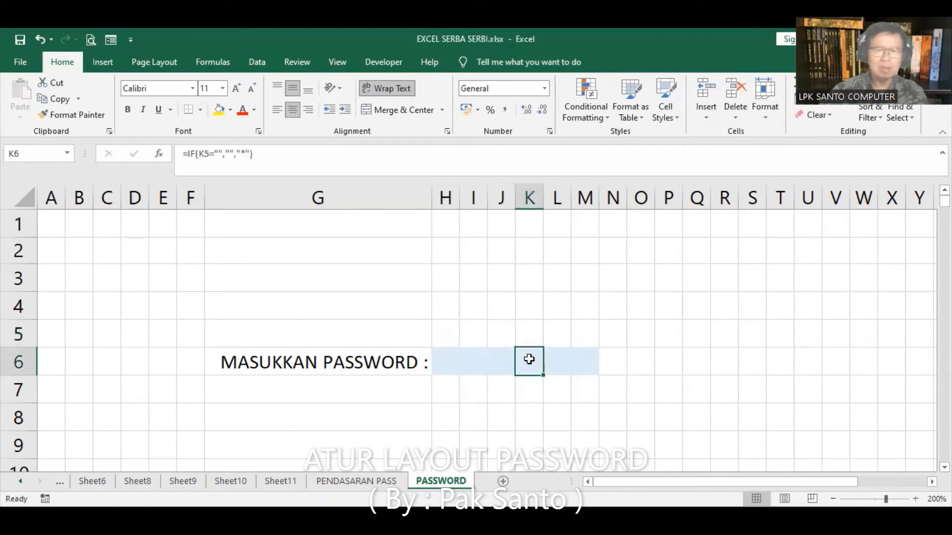
{"action": "left_click", "coordinate": [554, 333]}
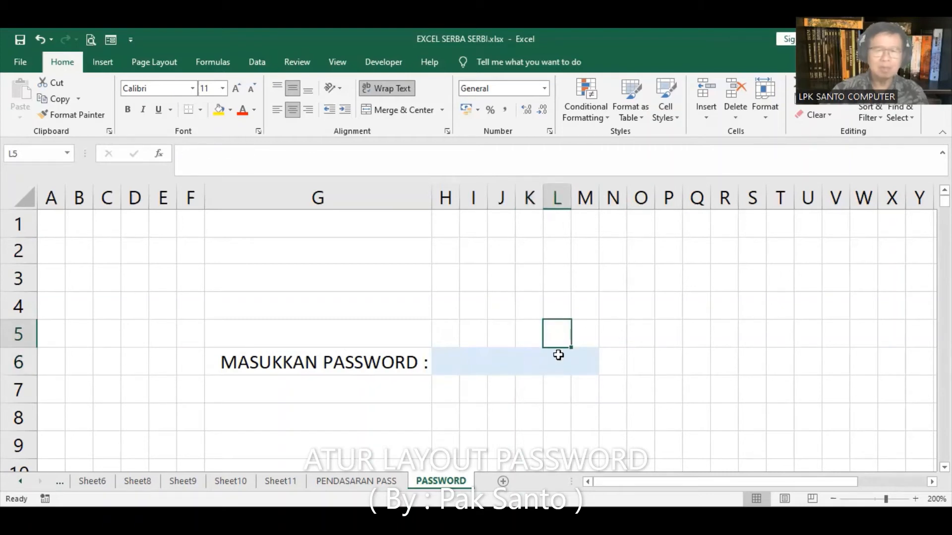
{"action": "left_click", "coordinate": [558, 360]}
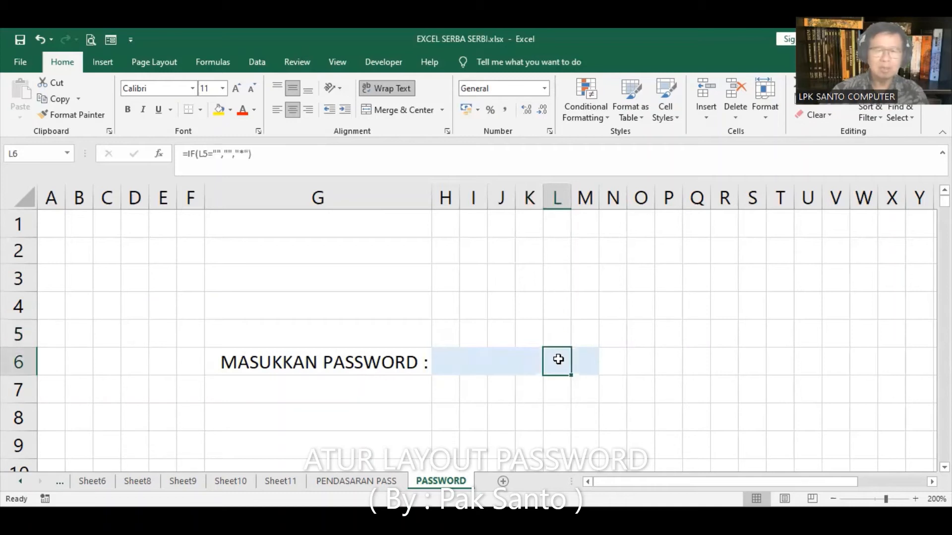
{"action": "left_click", "coordinate": [586, 339]}
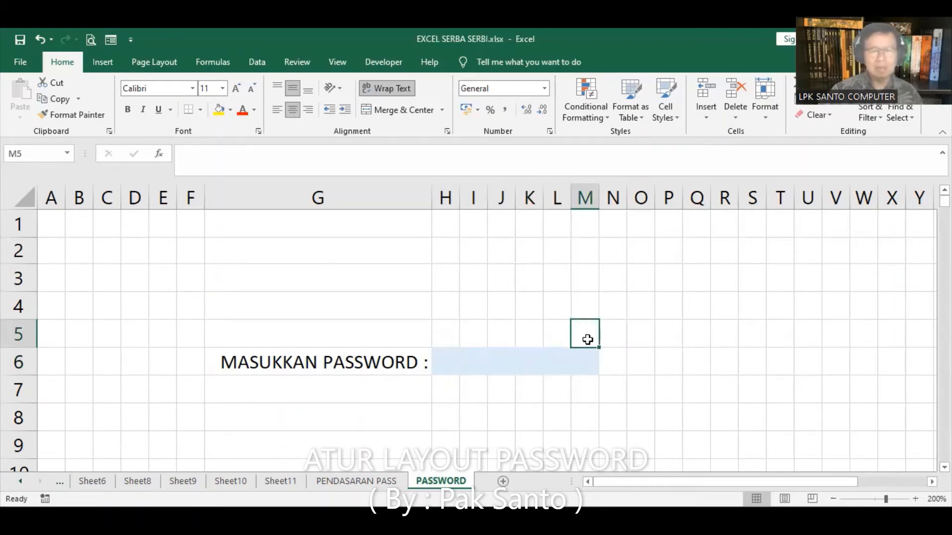
{"action": "left_click", "coordinate": [585, 361]}
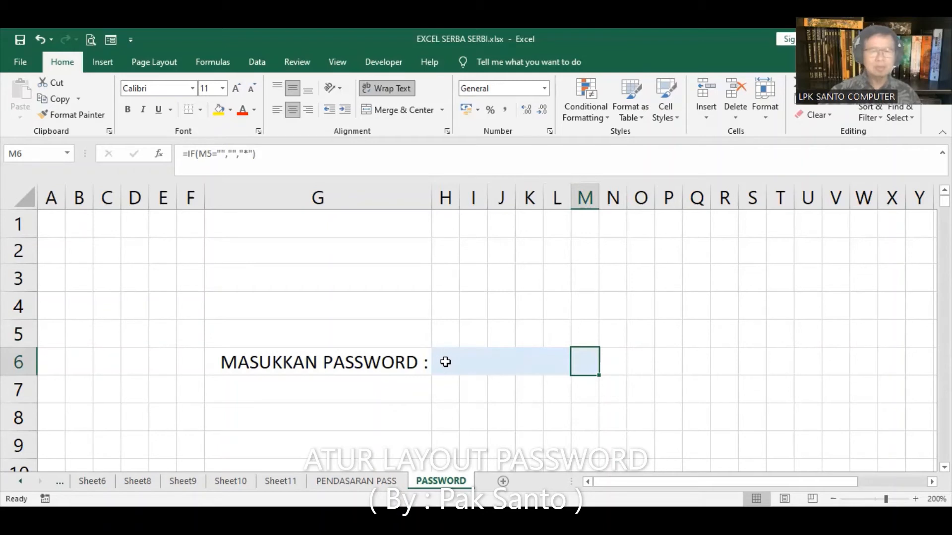
{"action": "left_click", "coordinate": [447, 341]}
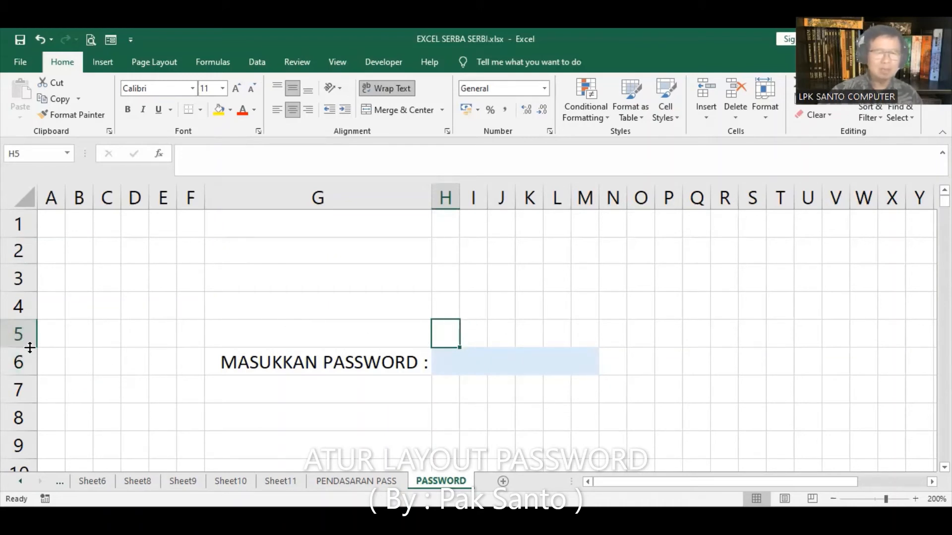
Shrink row 5 to about 5 pixels and type A into each cell from H5 to M5
{"action": "left_click_drag", "start_coordinate": [21, 348], "coordinate": [22, 327]}
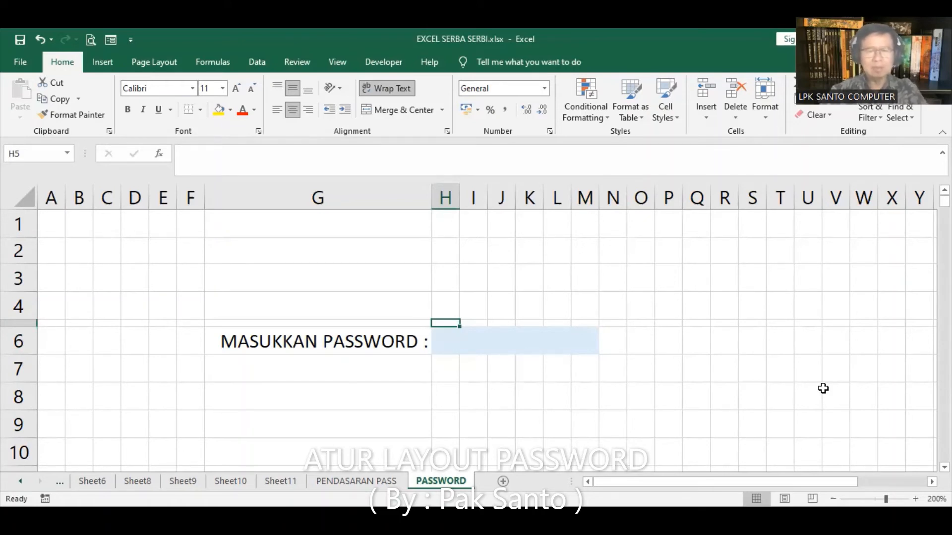
{"action": "type", "text": "A"}
{"action": "key", "text": "Tab"}
{"action": "type", "text": "A"}
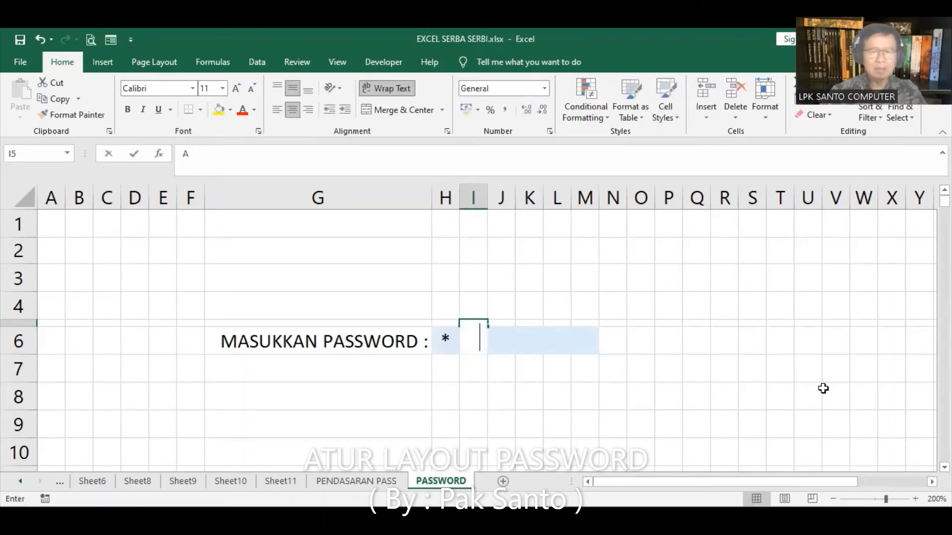
{"action": "key", "text": "Tab"}
{"action": "type", "text": "A"}
{"action": "key", "text": "Tab"}
{"action": "type", "text": "A"}
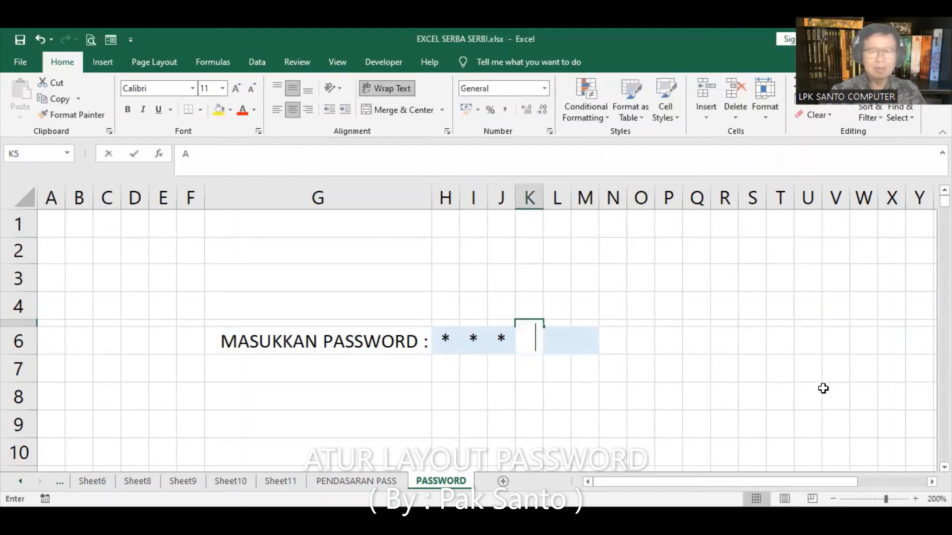
{"action": "key", "text": "Tab"}
{"action": "type", "text": "A"}
{"action": "key", "text": "Tab"}
{"action": "type", "text": "A"}
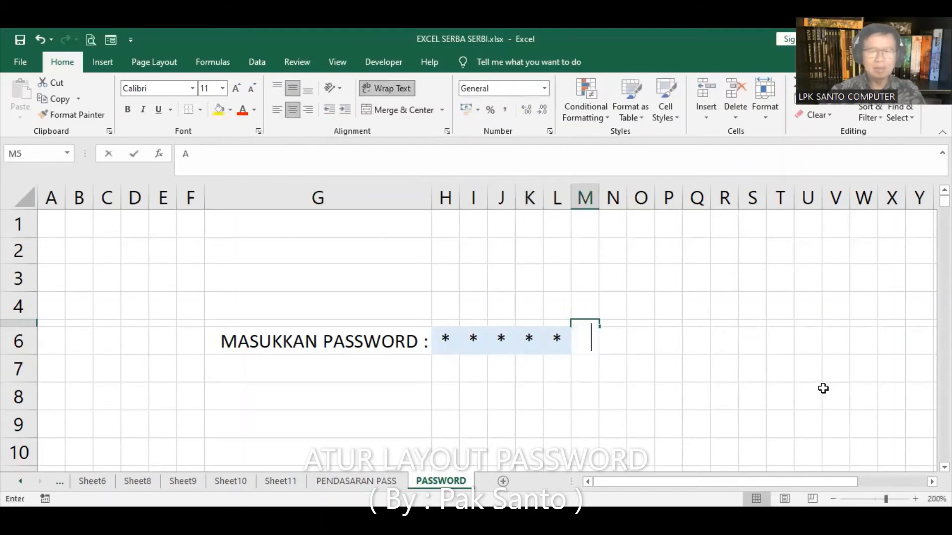
{"action": "key", "text": "Tab"}
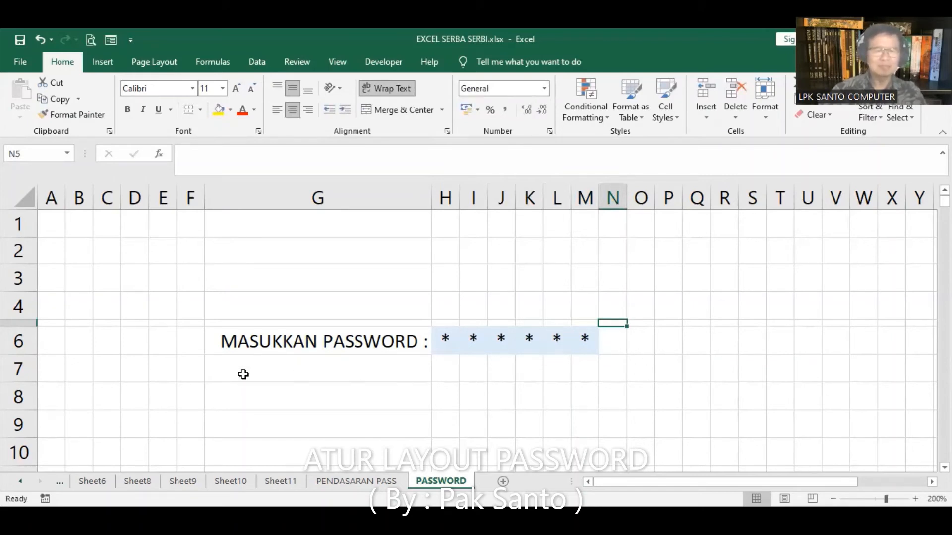
{"action": "left_click", "coordinate": [68, 155]}
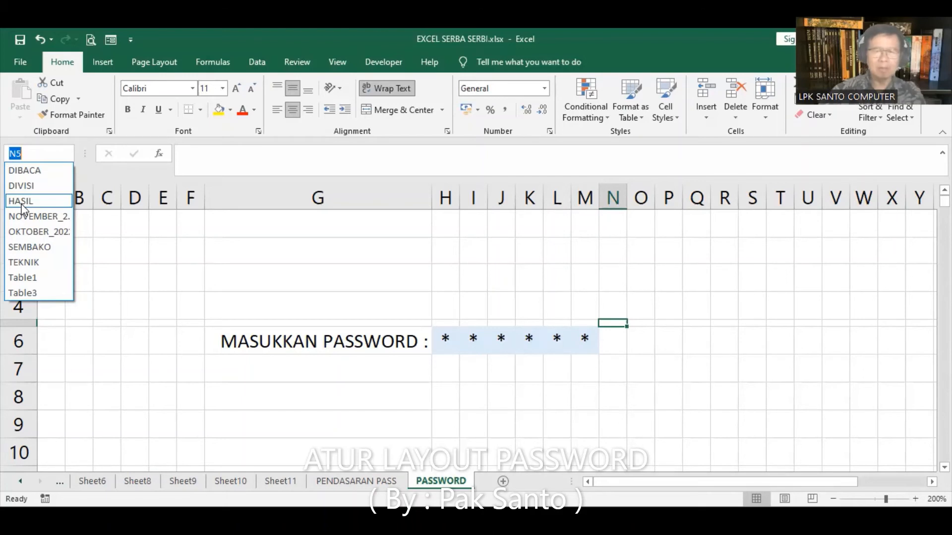
{"action": "key", "text": "Return"}
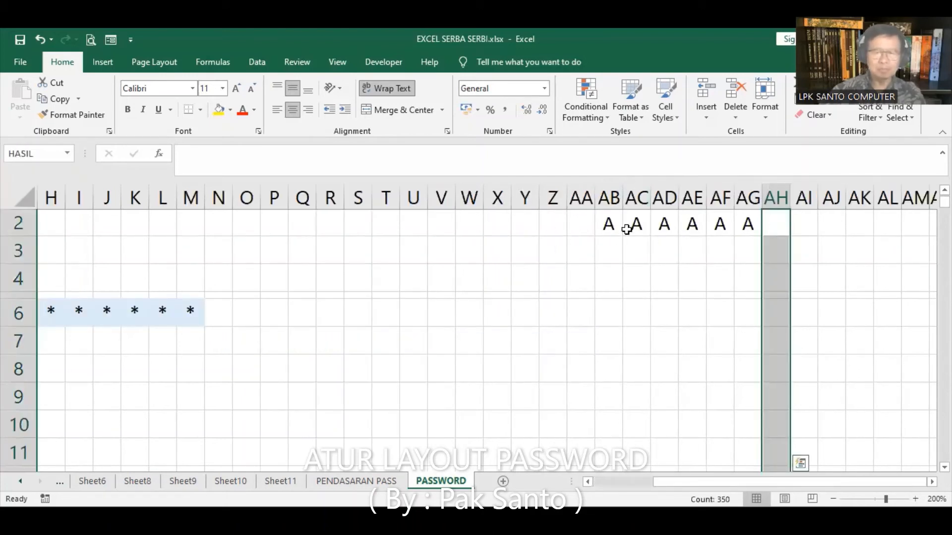
{"action": "left_click", "coordinate": [403, 320]}
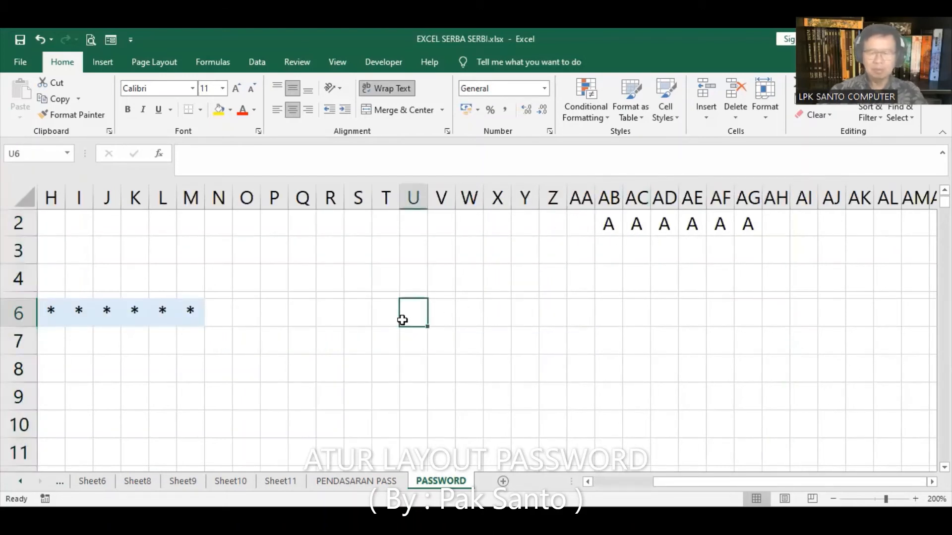
{"action": "key", "text": "ctrl+Home"}
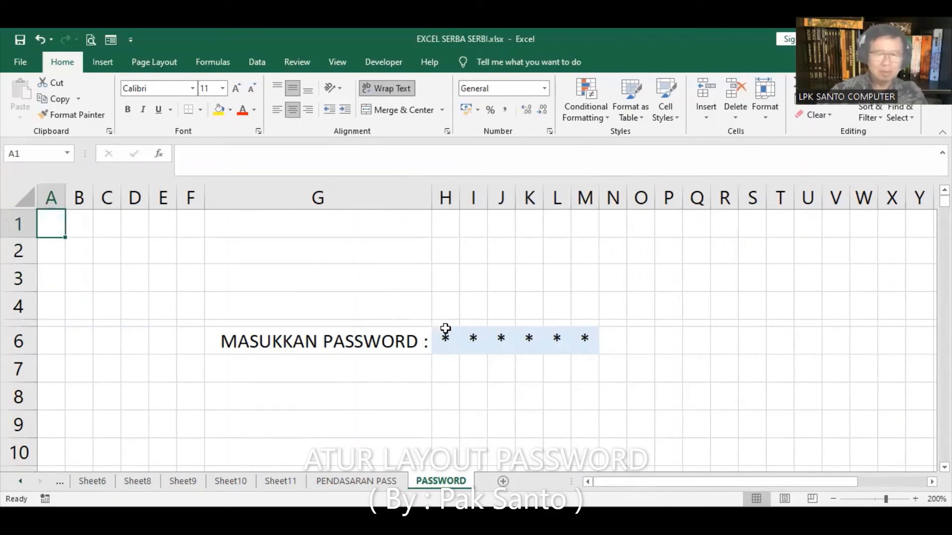
Select H5 and shrink row 5 to 2 pixels, then to 1 pixel
{"action": "left_click", "coordinate": [445, 329]}
{"action": "left_click", "coordinate": [445, 322]}
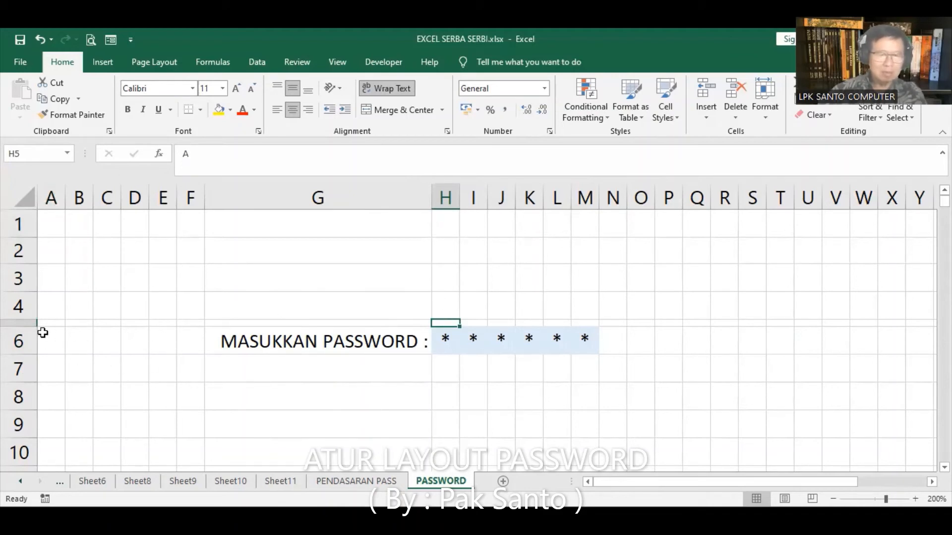
{"action": "left_click_drag", "start_coordinate": [26, 329], "coordinate": [25, 325]}
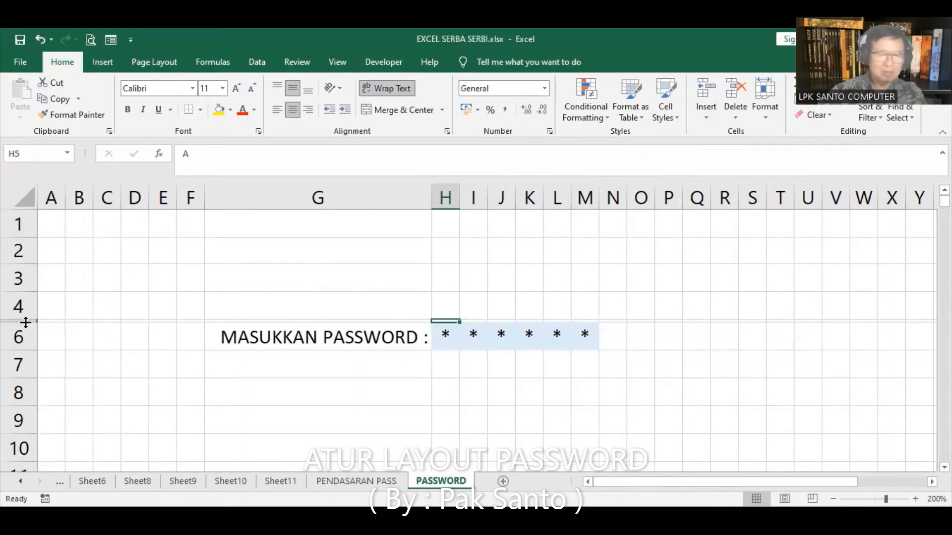
{"action": "left_click_drag", "start_coordinate": [26, 322], "coordinate": [24, 321]}
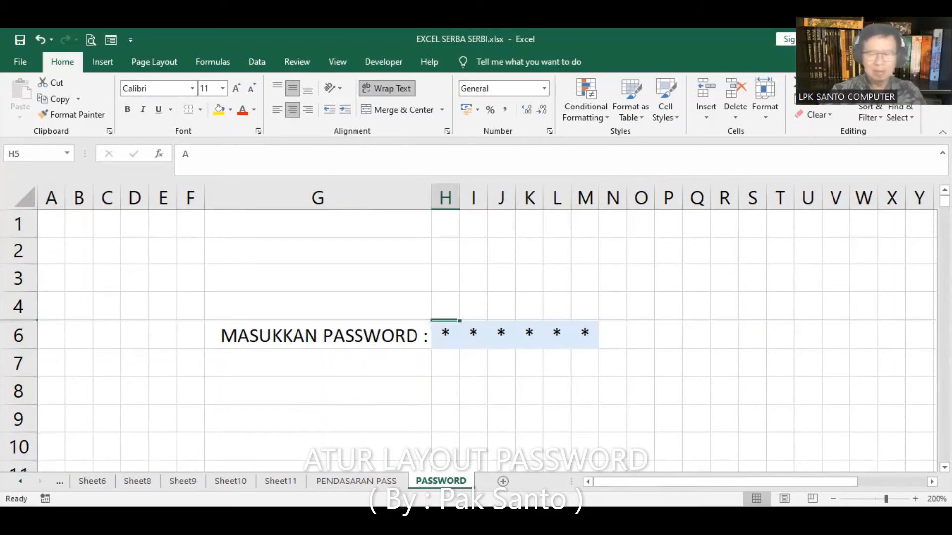
Extend the selection to H5:M5, delete its entries, and return to H5
{"action": "key", "text": "shift+Right"}
{"action": "key", "text": "shift+Right"}
{"action": "key", "text": "shift+Right"}
{"action": "key", "text": "shift+Right"}
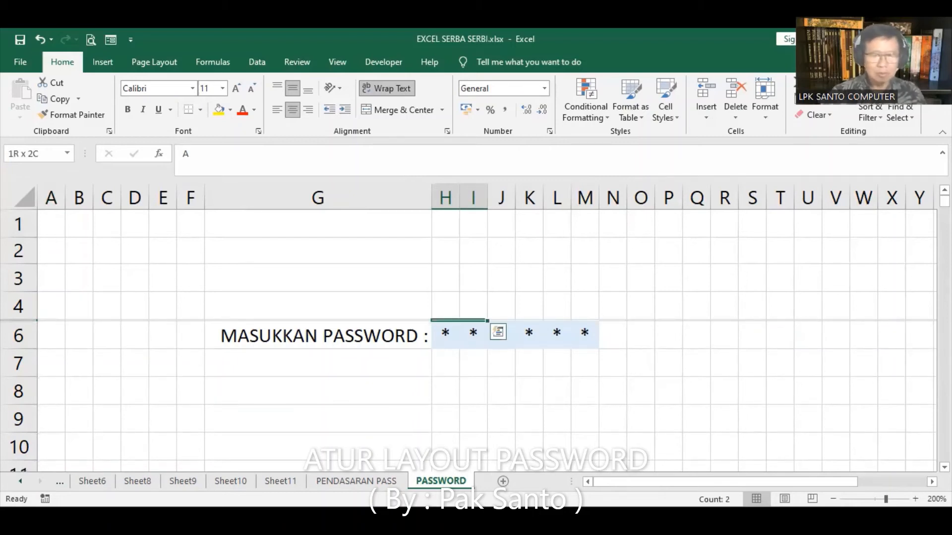
{"action": "key", "text": "shift+Right"}
{"action": "key", "text": "Delete"}
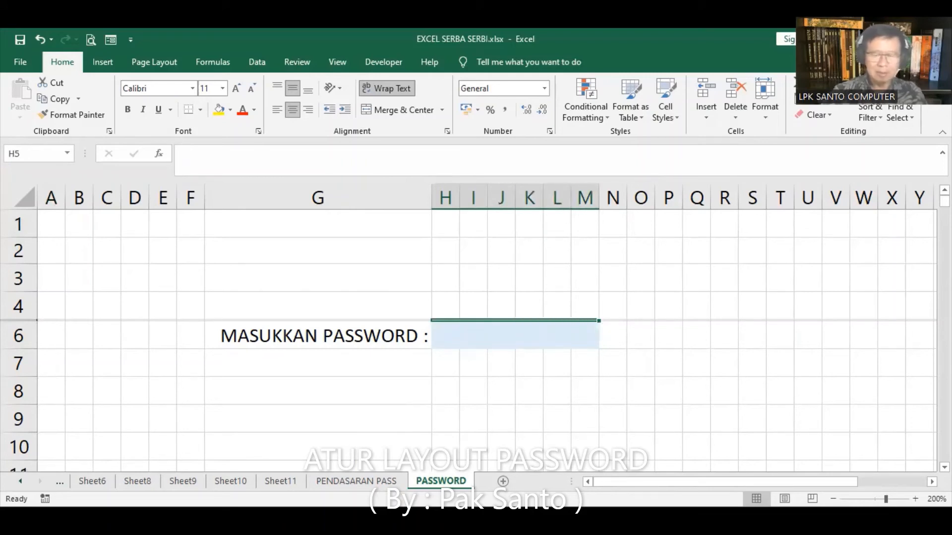
{"action": "key", "text": "Left"}
{"action": "key", "text": "Right"}
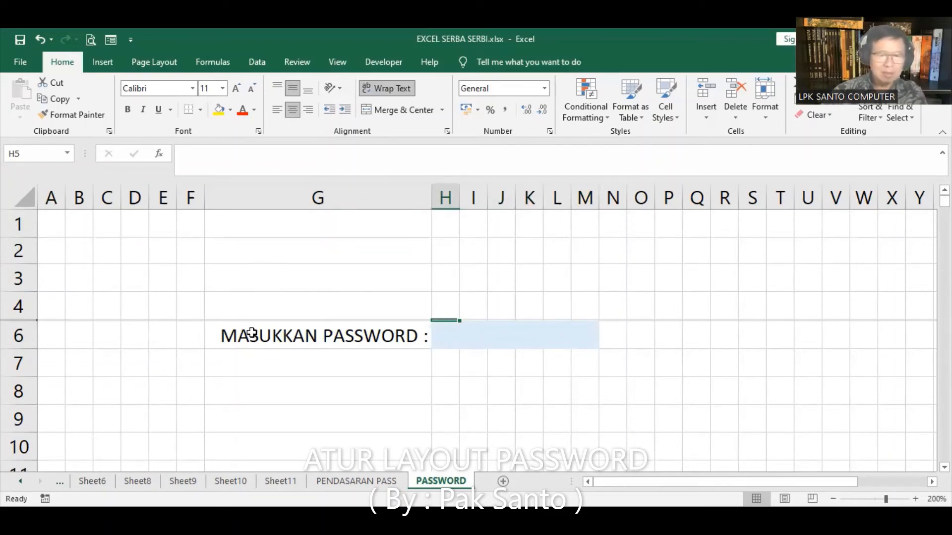
Give the password row G6:M6 a thick outside border
{"action": "left_click_drag", "start_coordinate": [233, 330], "coordinate": [585, 335]}
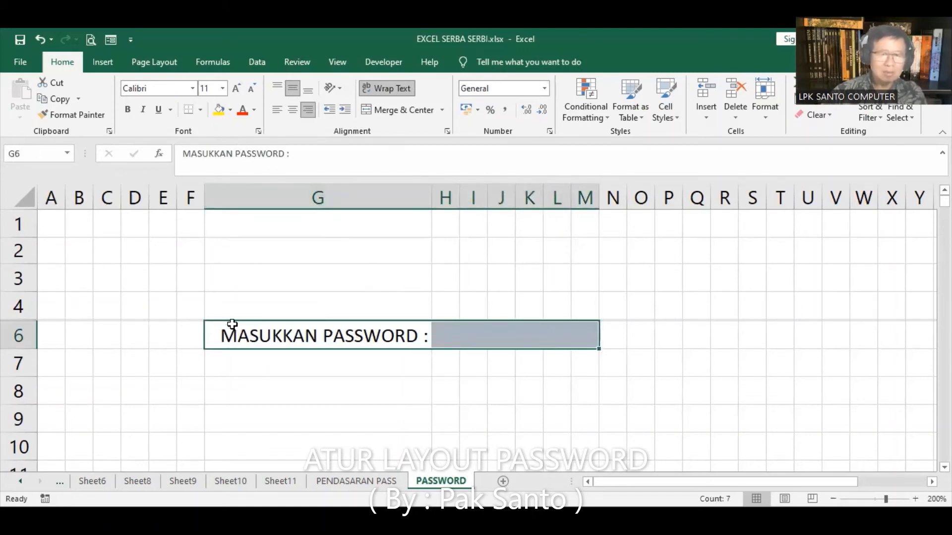
{"action": "left_click", "coordinate": [201, 110]}
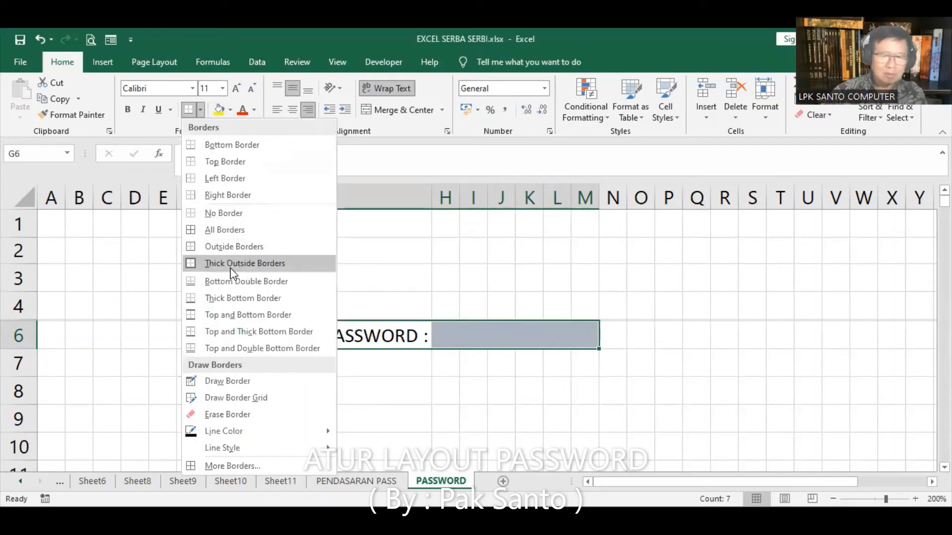
{"action": "left_click", "coordinate": [230, 268]}
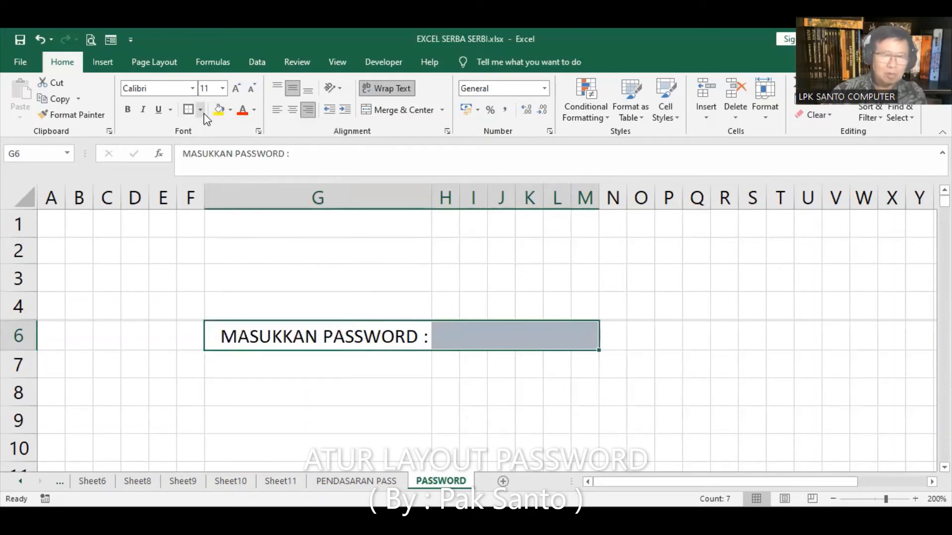
In More Borders, apply red thick solid lines to G6:M6's left, top, bottom and right edges
{"action": "left_click", "coordinate": [203, 112]}
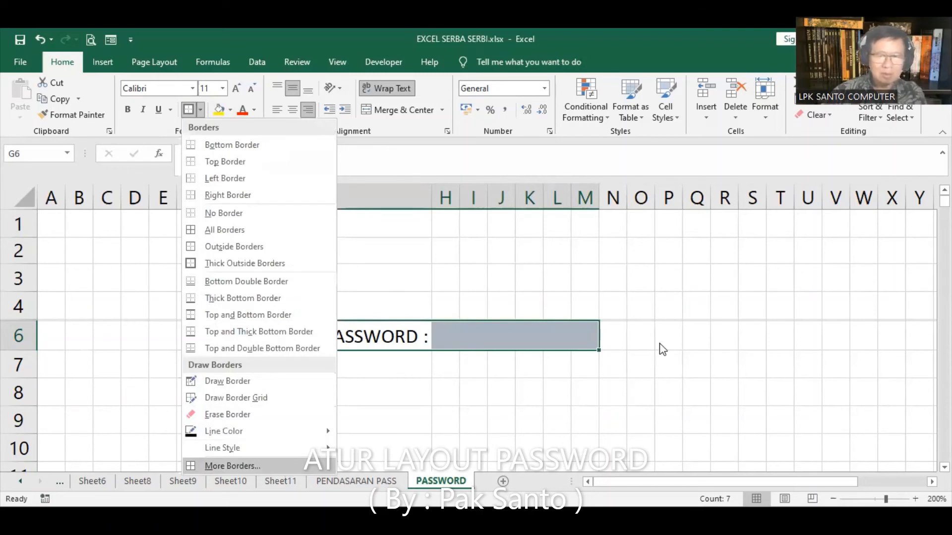
{"action": "left_click", "coordinate": [610, 343]}
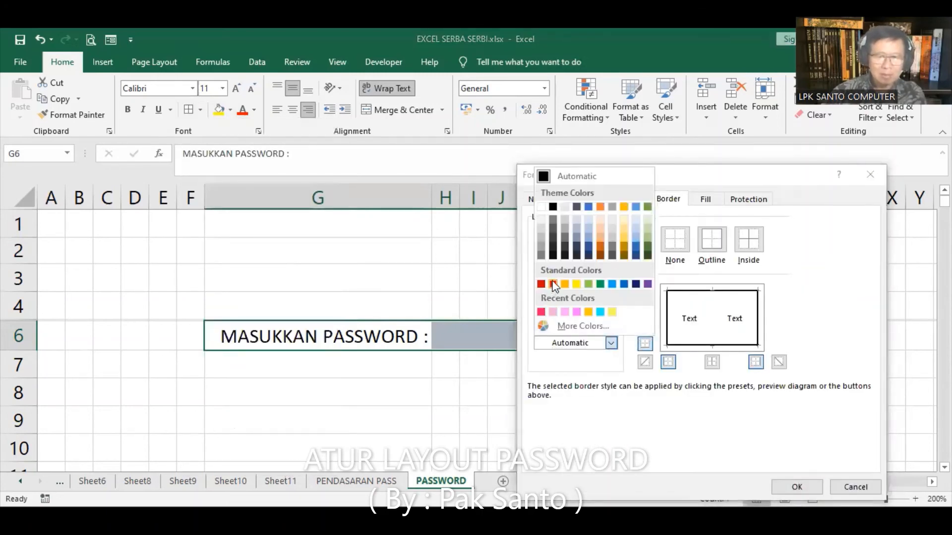
{"action": "left_click", "coordinate": [553, 284]}
{"action": "left_click", "coordinate": [603, 300]}
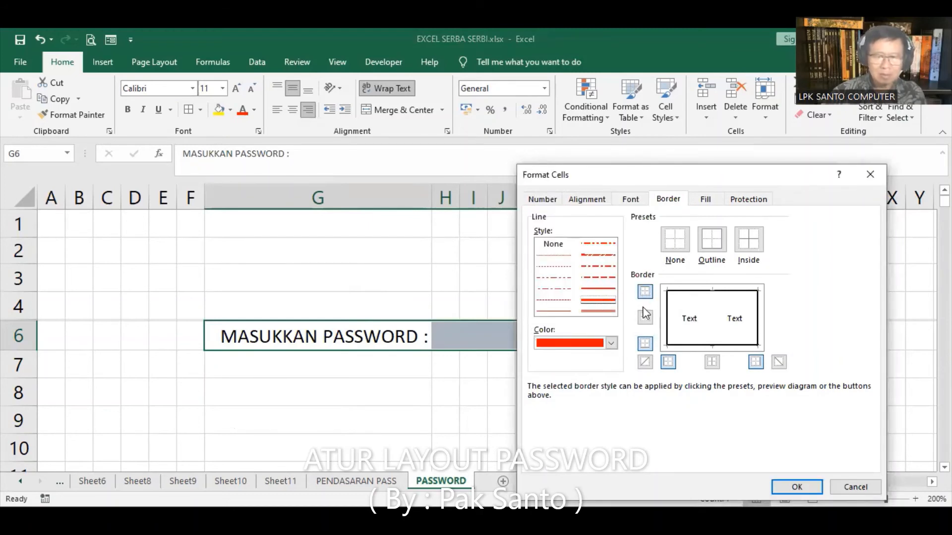
{"action": "left_click", "coordinate": [666, 320]}
{"action": "left_click", "coordinate": [697, 295]}
{"action": "left_click", "coordinate": [711, 347]}
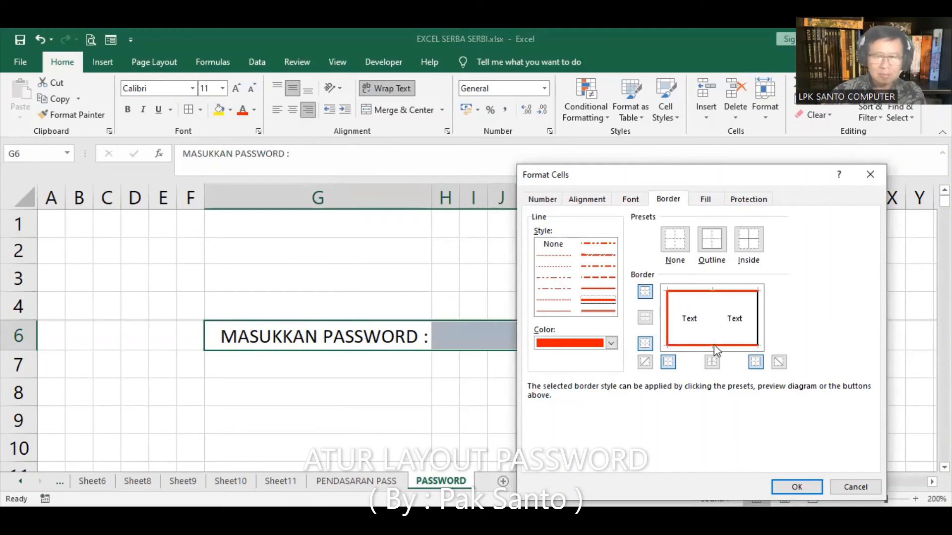
{"action": "left_click", "coordinate": [754, 331]}
{"action": "left_click_drag", "start_coordinate": [739, 173], "coordinate": [650, 105]}
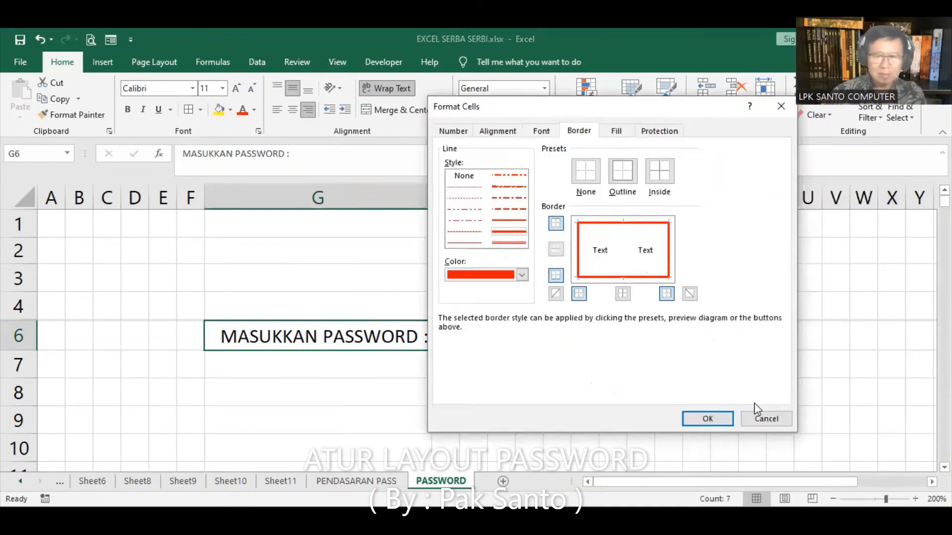
{"action": "key", "text": "Return"}
{"action": "left_click", "coordinate": [723, 270]}
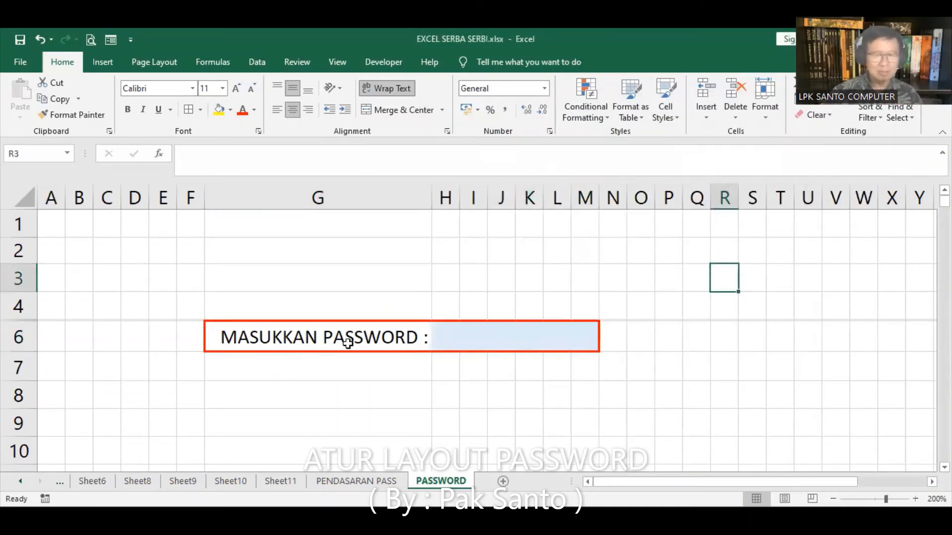
Right-align the MASUKKAN PASSWORD : label in G6, then move to input cell H5
{"action": "left_click", "coordinate": [219, 336]}
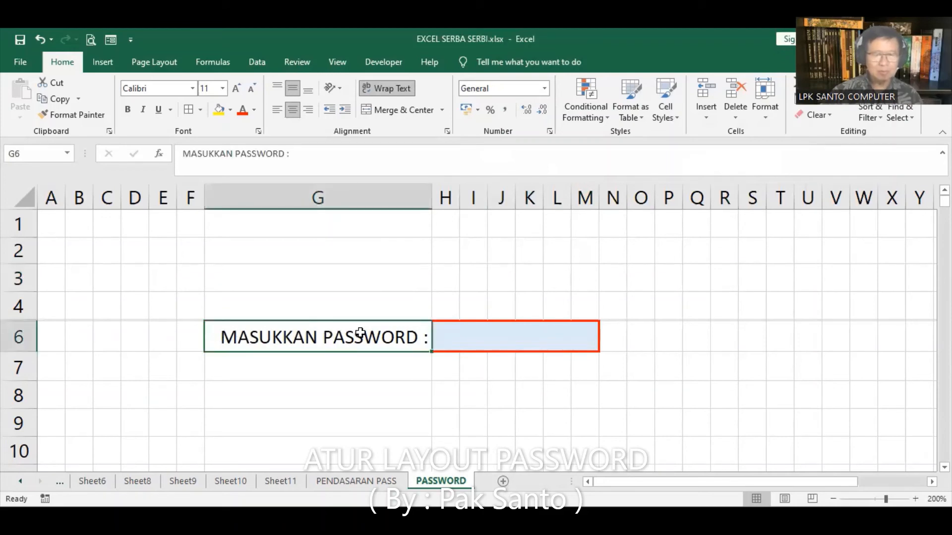
{"action": "key", "text": "alt+h"}
{"action": "key", "text": "a"}
{"action": "key", "text": "r"}
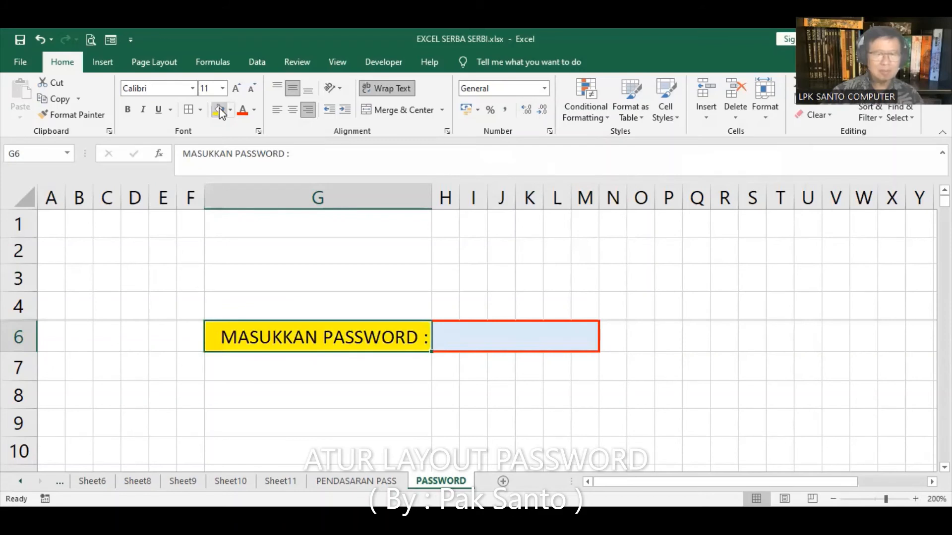
{"action": "left_click", "coordinate": [440, 317]}
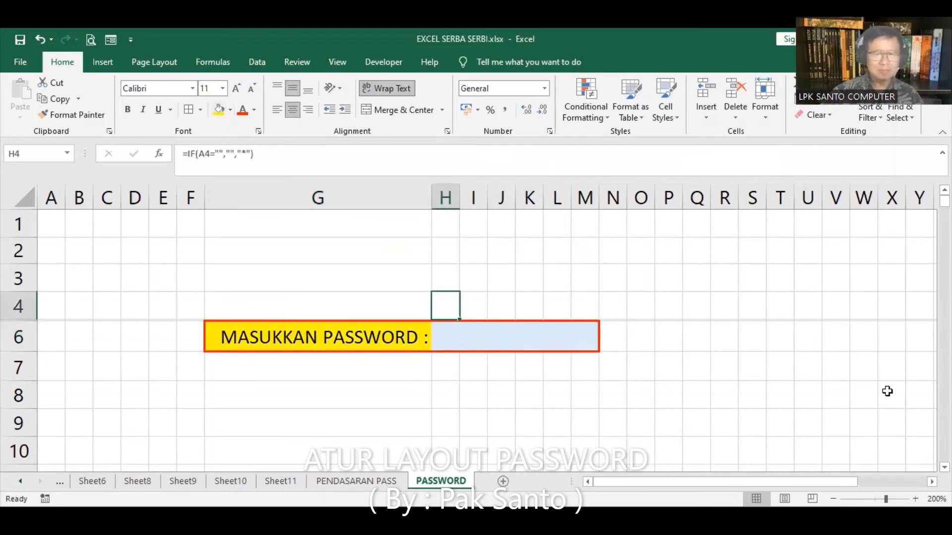
{"action": "key", "text": "Down"}
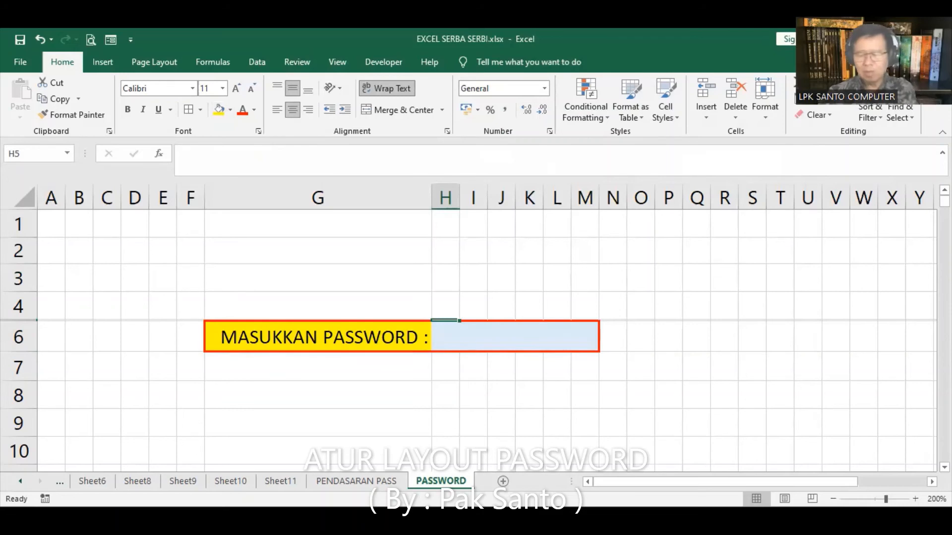
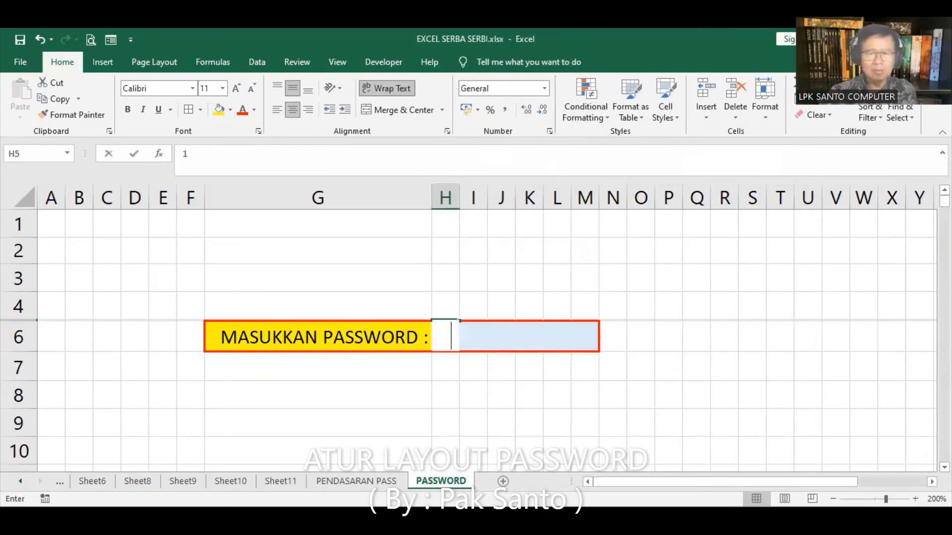
Enter the six password characters one per cell across H5:M5, filling H6:M6 with asterisks
{"action": "key", "text": "Tab"}
{"action": "key", "text": "Tab"}
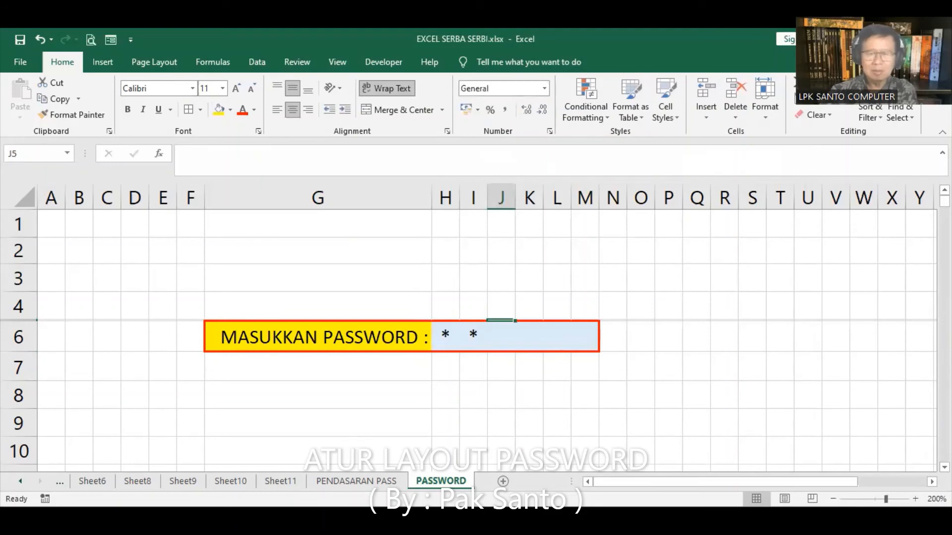
{"action": "key", "text": "Tab"}
{"action": "key", "text": "Tab"}
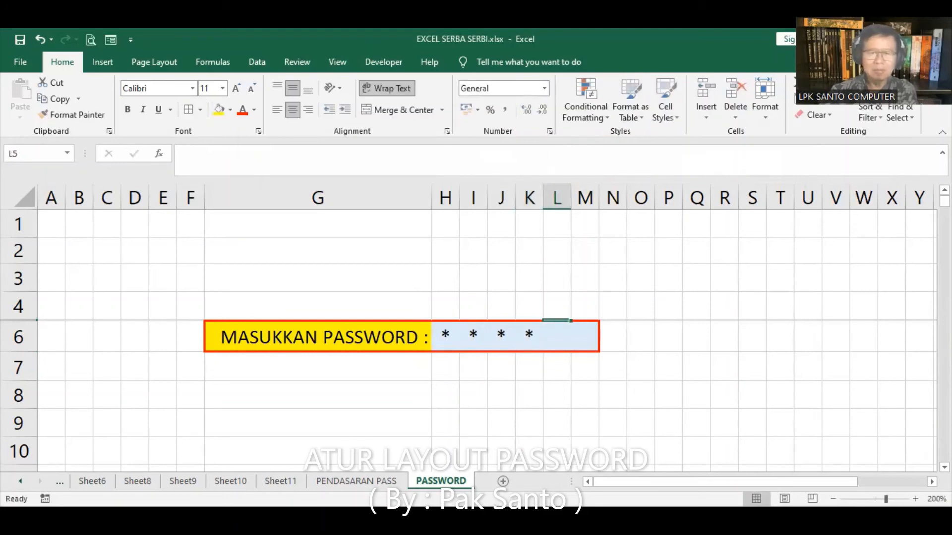
{"action": "key", "text": "Tab"}
{"action": "key", "text": "Tab"}
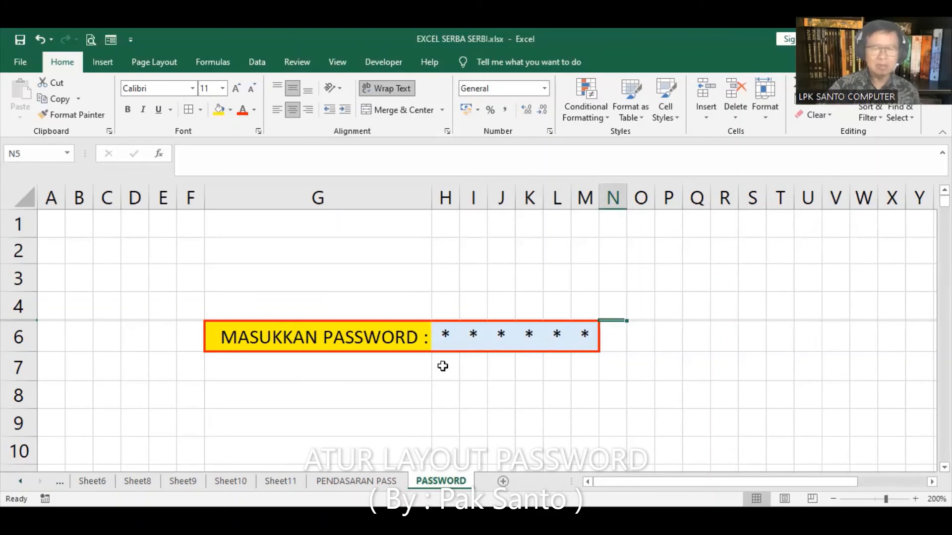
{"action": "left_click", "coordinate": [581, 217]}
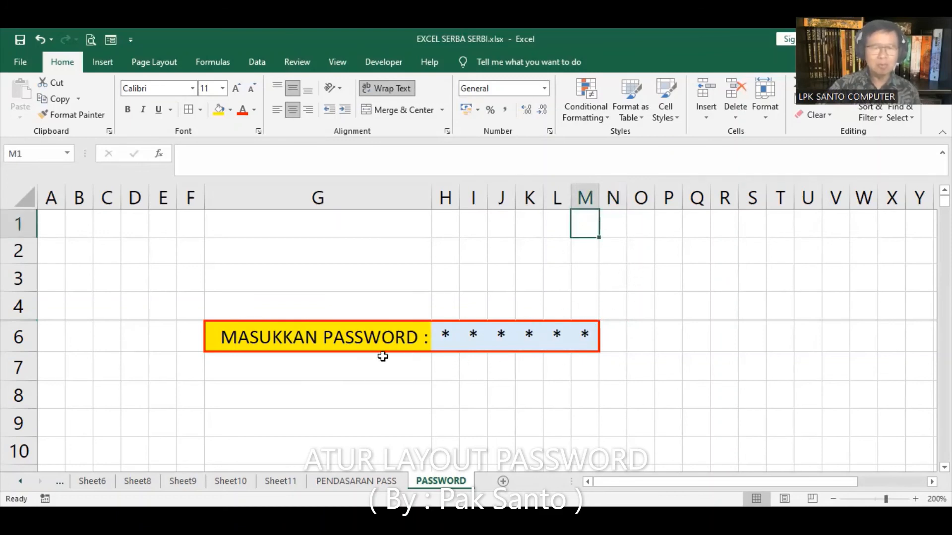